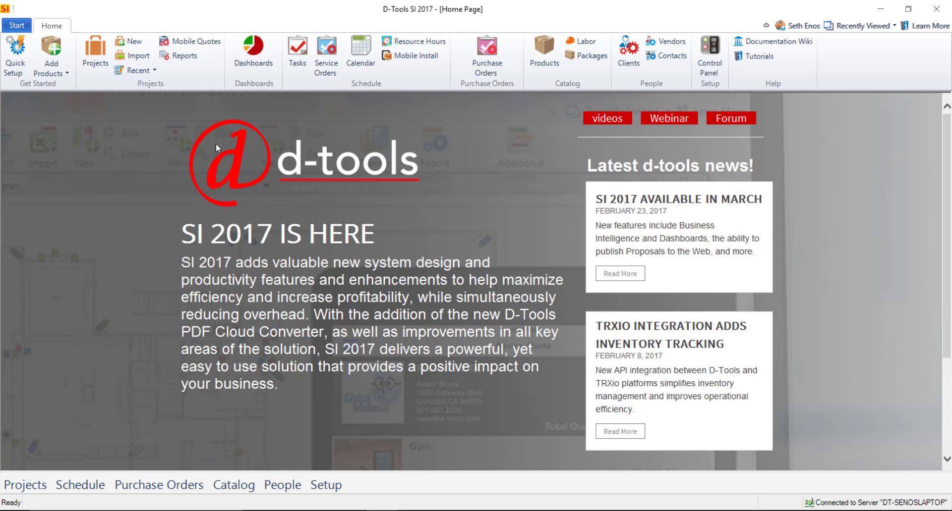
Go through Start > Projects > Manage Projects to open the Project Explorer, which shows zero projects
click(14, 24)
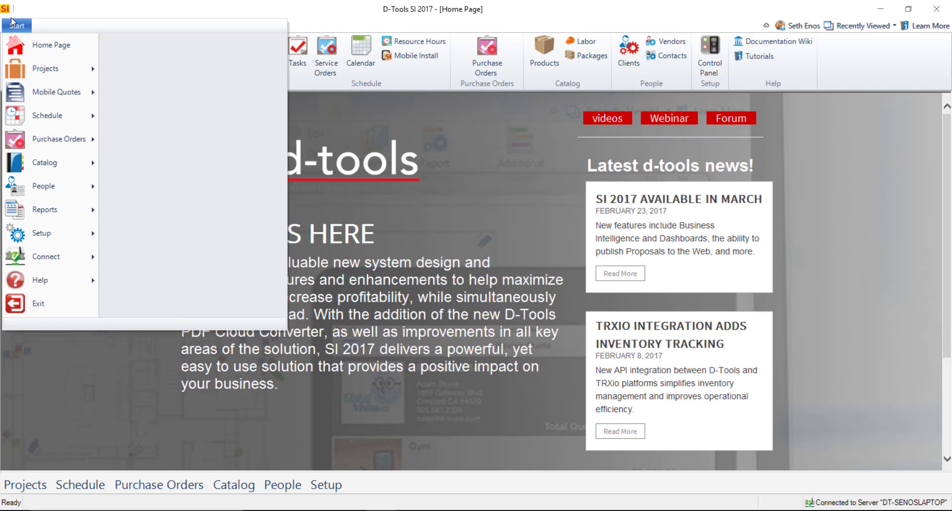
mouse_move(51, 192)
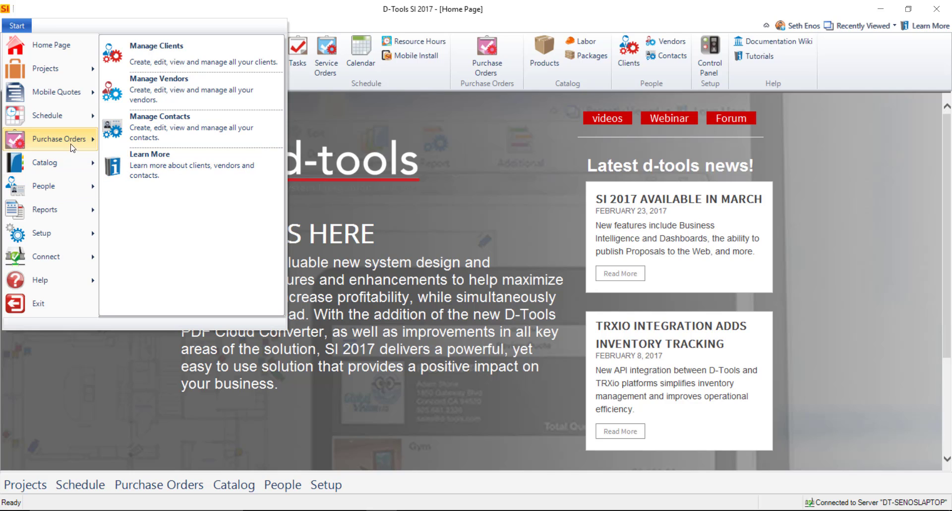
mouse_move(56, 70)
click(198, 46)
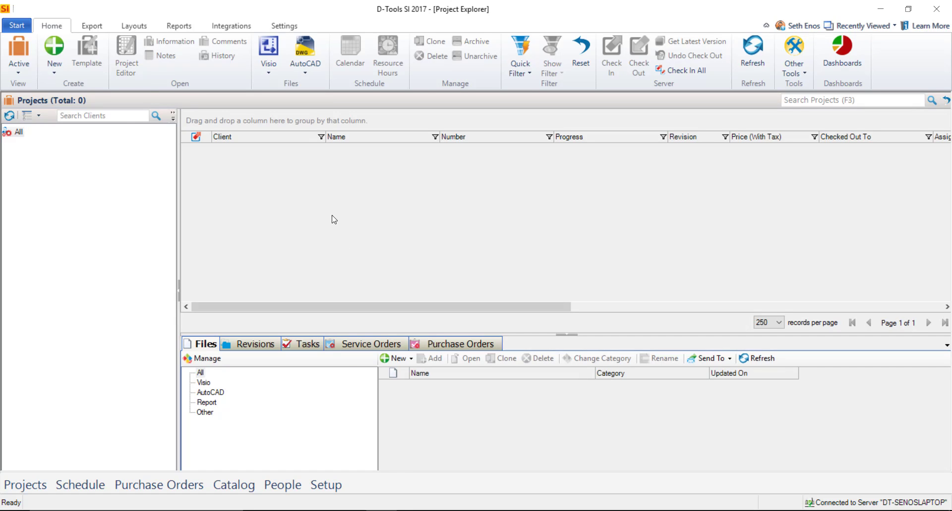
Start a new project, enter the client's full name and confirm creating that new client
click(53, 58)
click(100, 88)
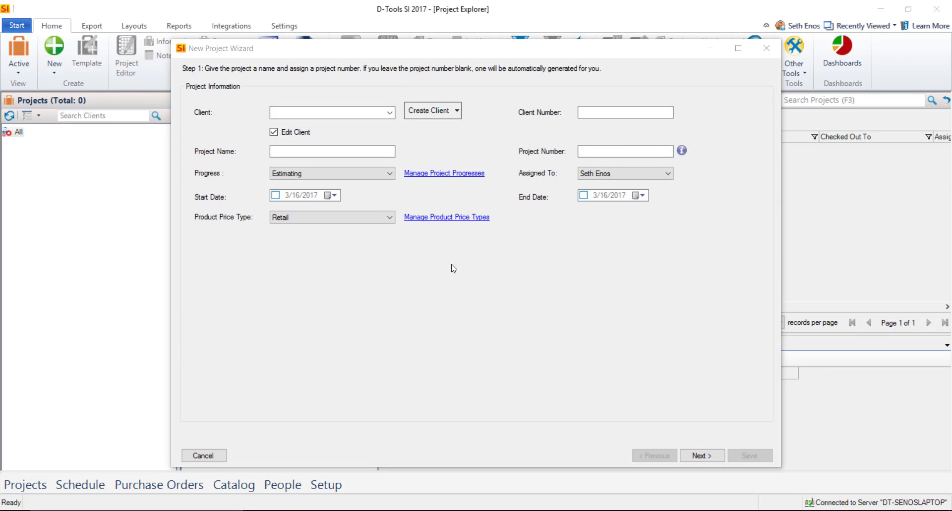
click(298, 112)
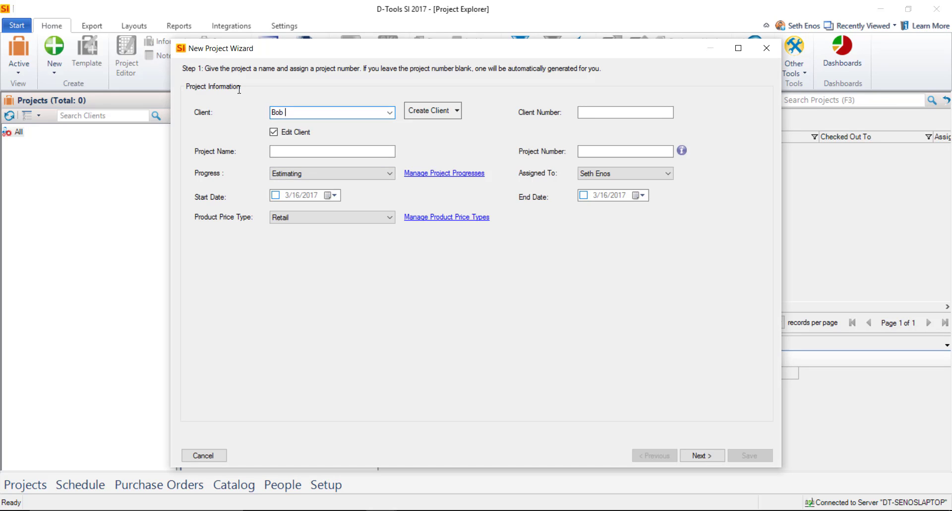
click(380, 150)
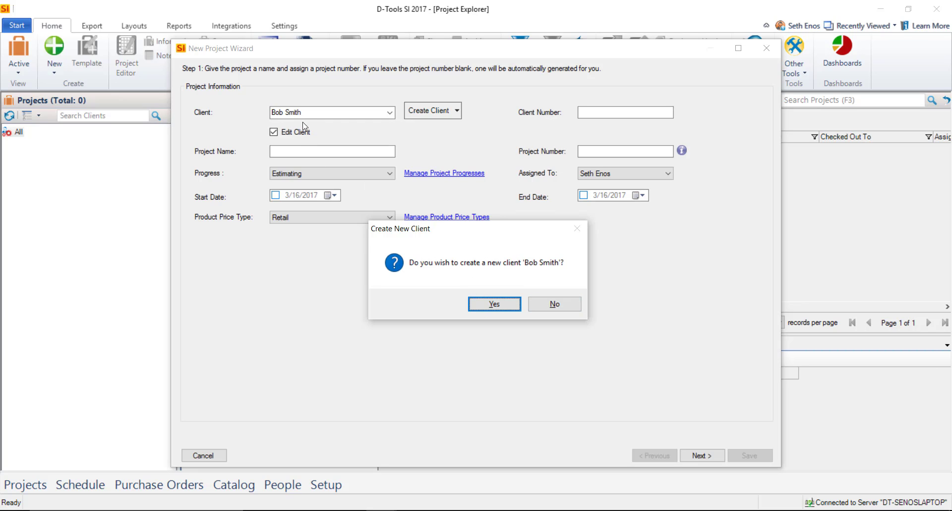
click(496, 305)
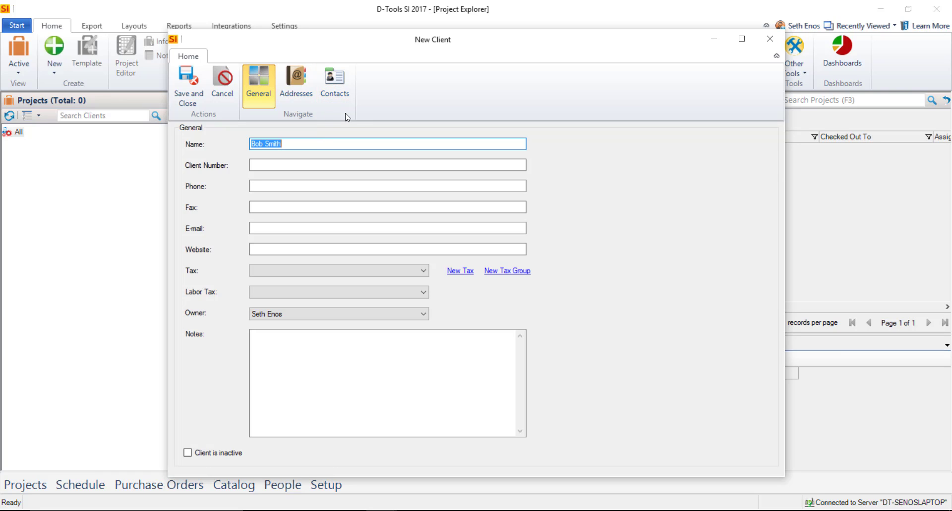
Add a new Site-type address with the client's street, city, state and postal code, and save it
click(294, 96)
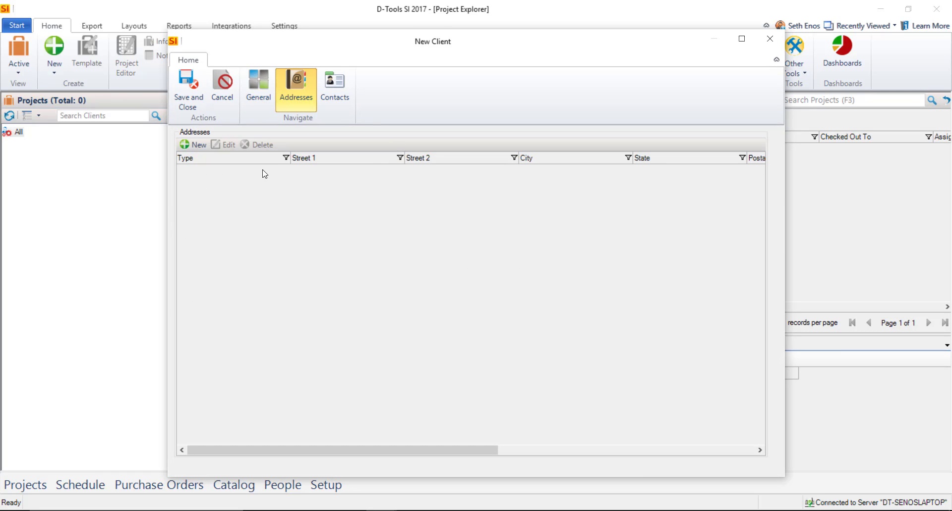
click(192, 145)
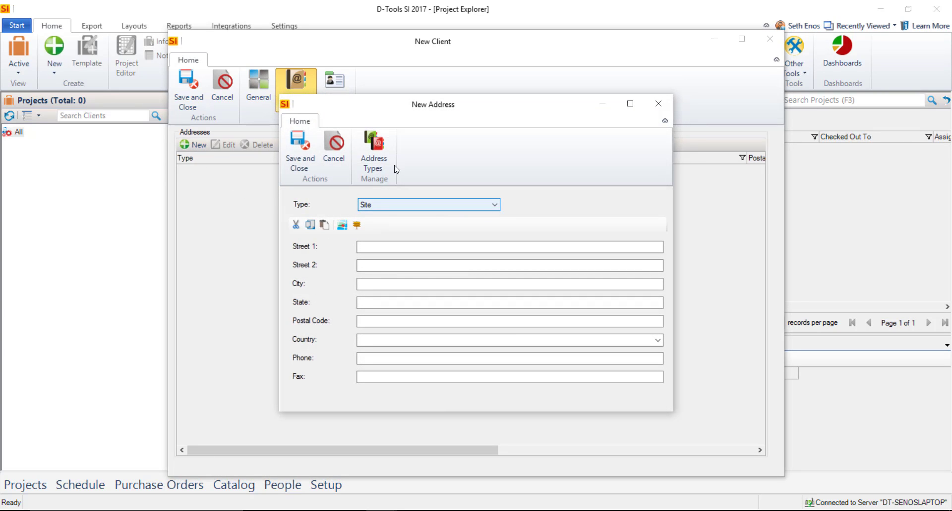
key(alt+Down)
key(Up)
key(Up)
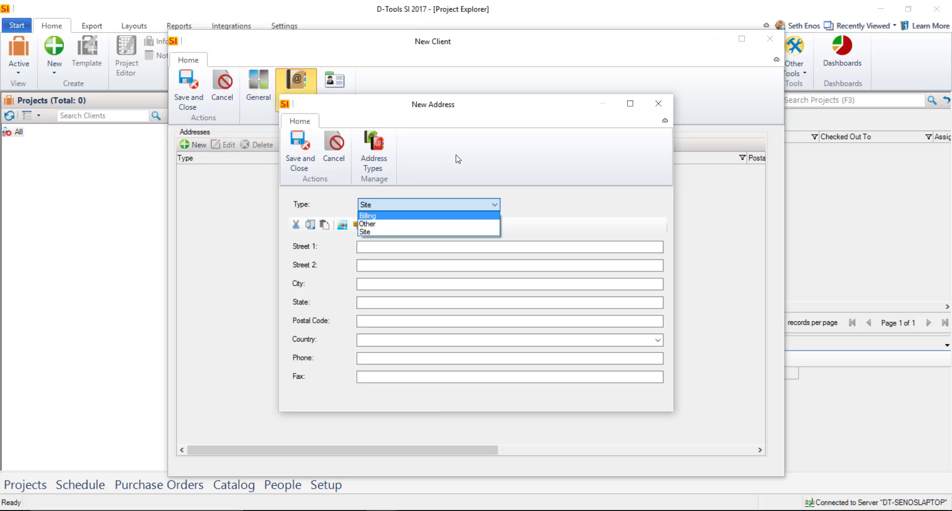
key(Escape)
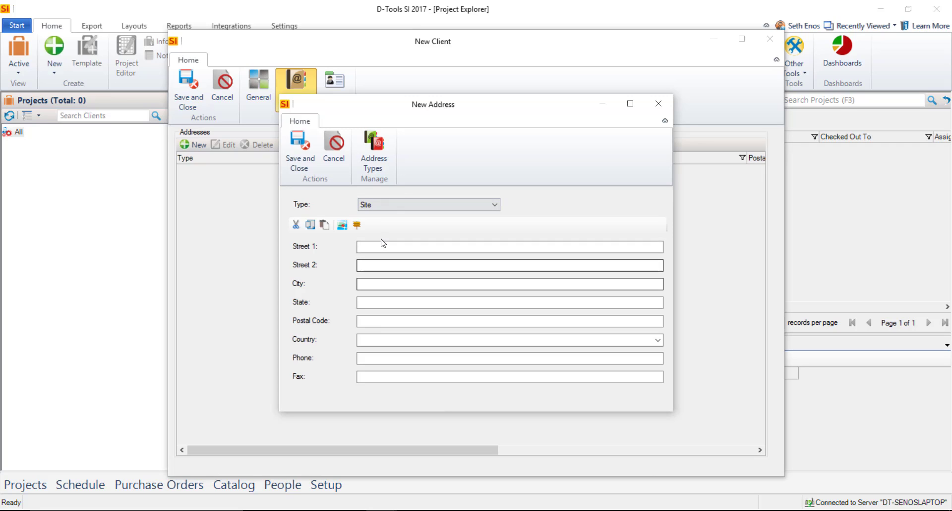
click(382, 247)
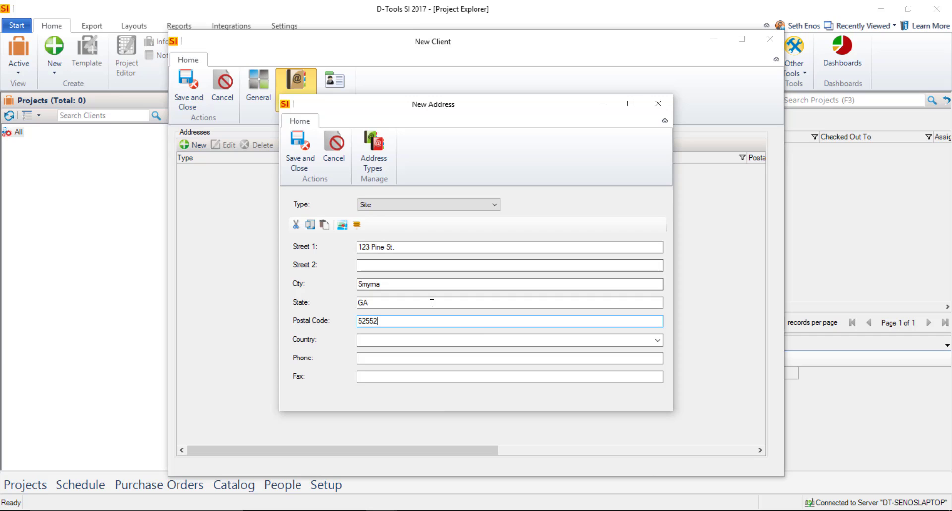
click(297, 158)
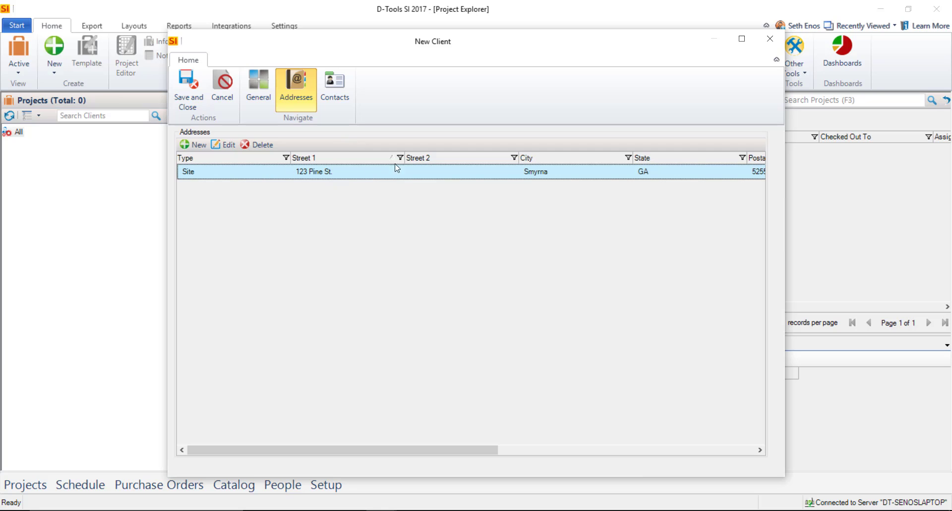
Create a contact with the client's first and last name and title Homeowner, then save the client
click(338, 99)
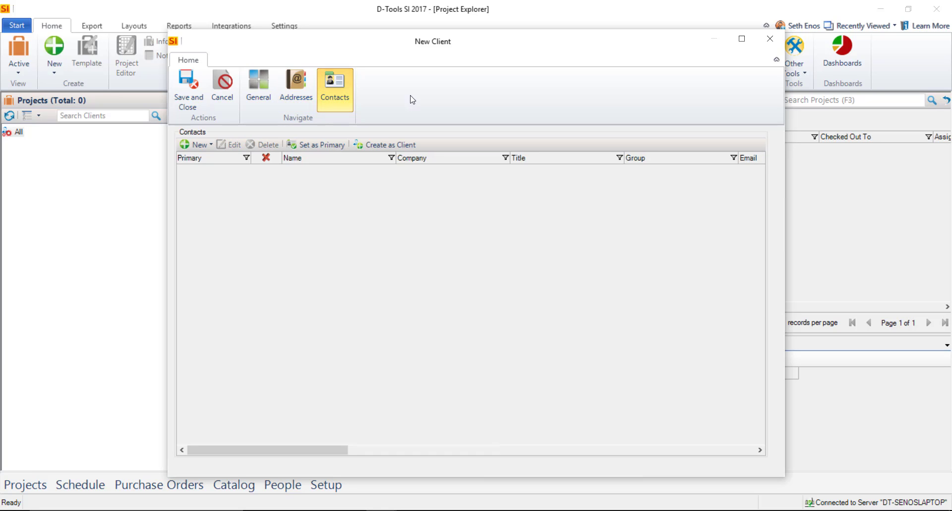
click(199, 144)
click(221, 158)
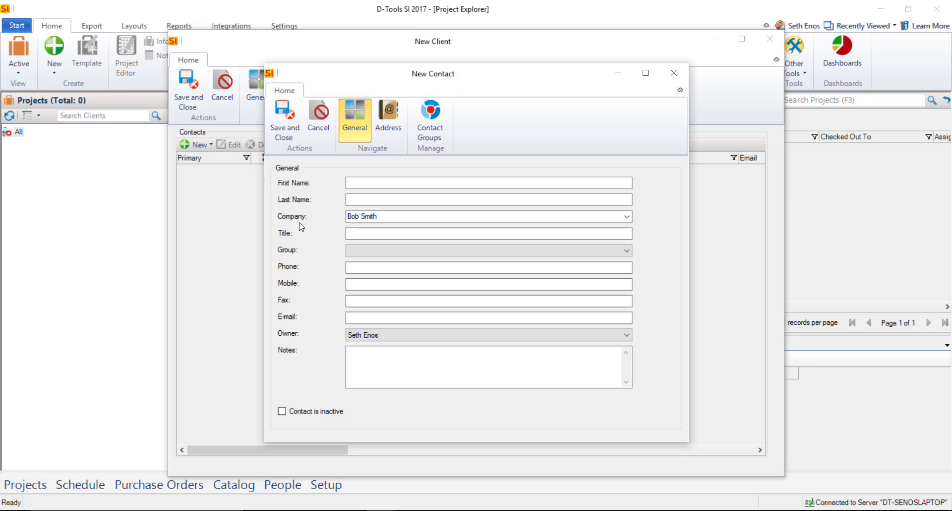
click(368, 184)
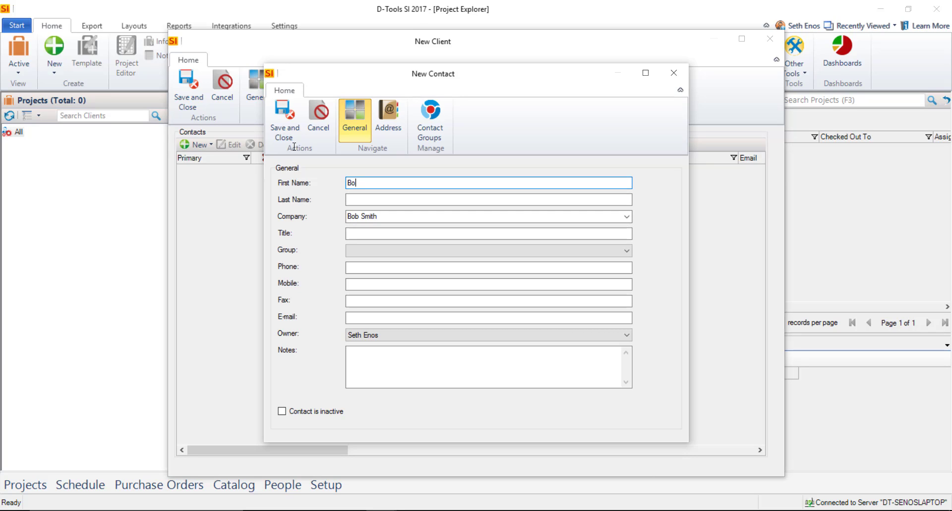
key(Tab)
text(Sm)
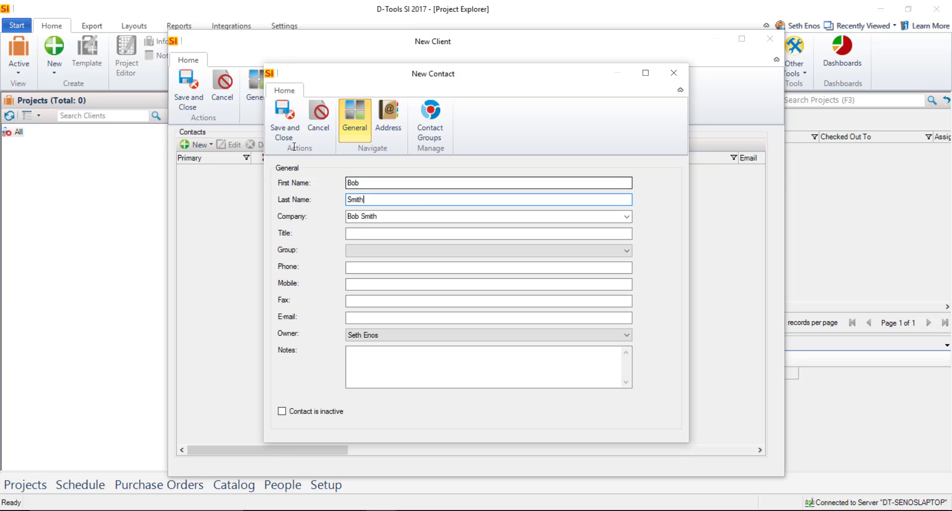
click(376, 234)
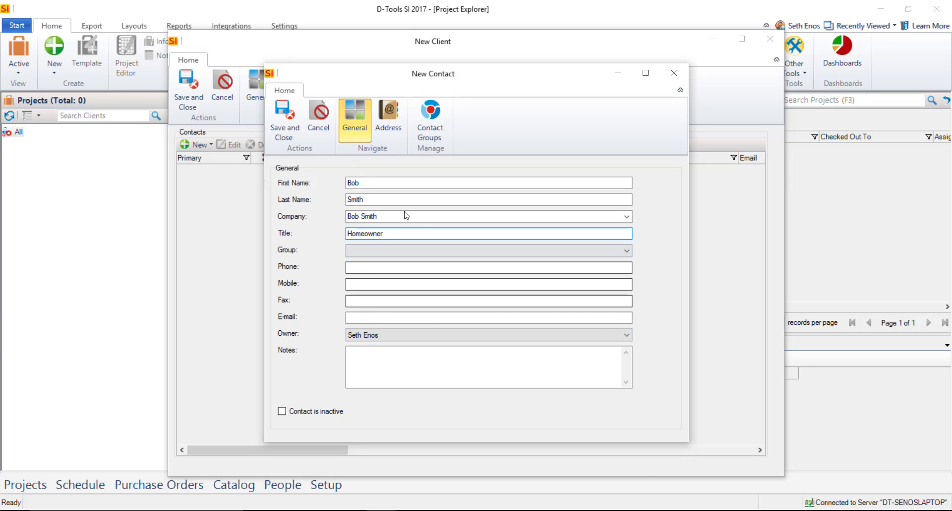
click(285, 132)
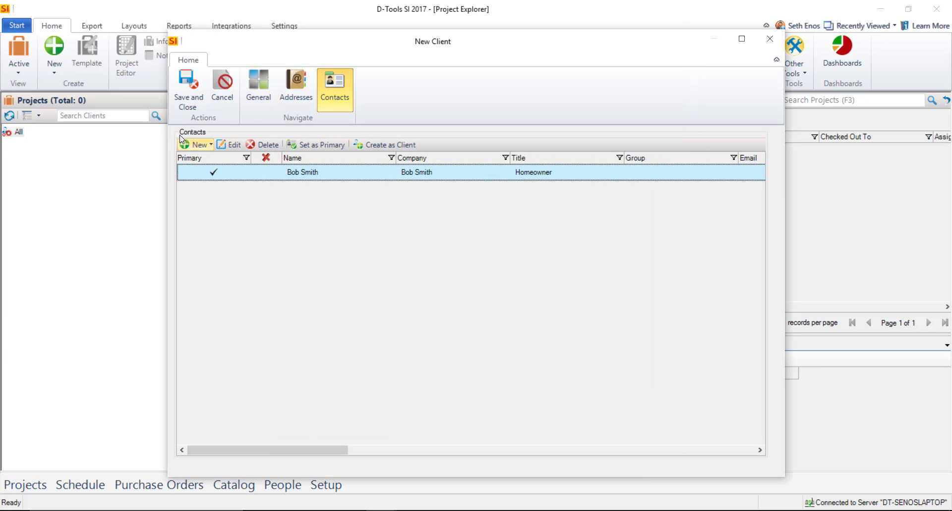
click(191, 99)
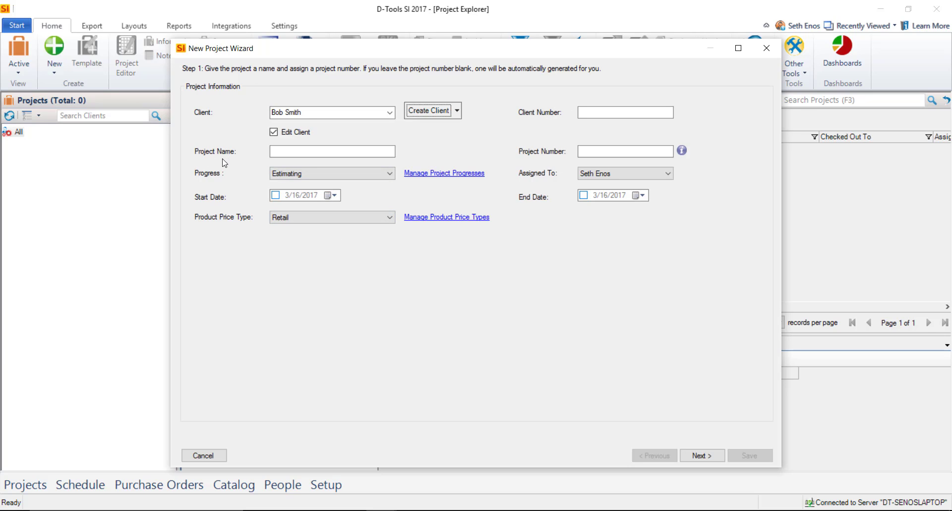
Enter Smith Home as the project name and leave the progress stage at Estimating
click(272, 153)
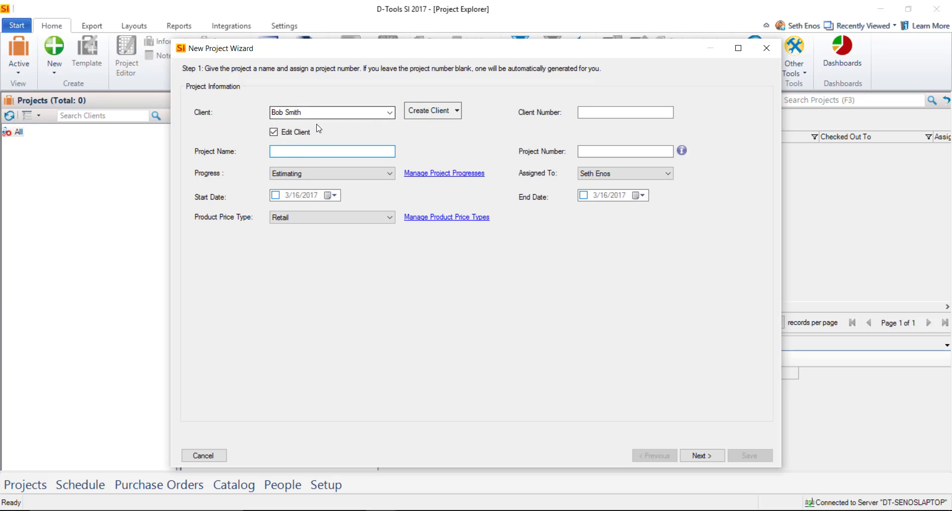
text(Smith Home)
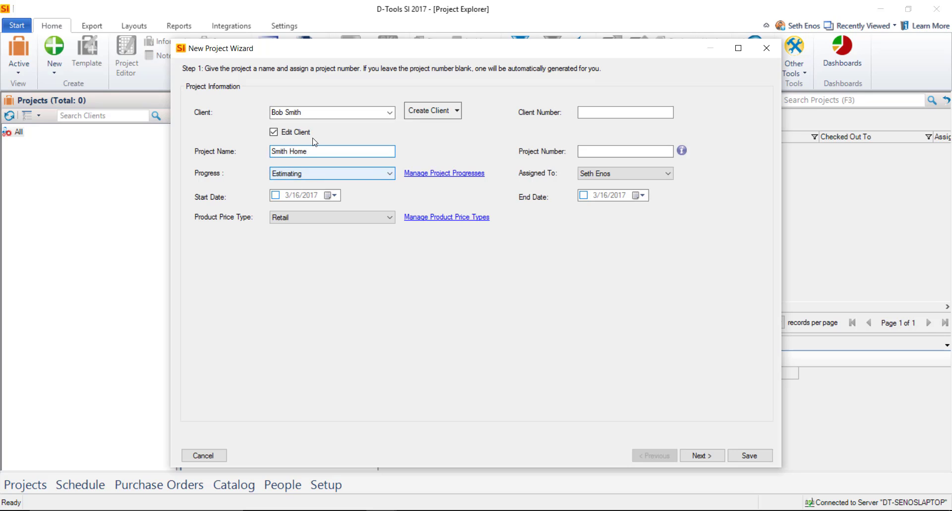
key(Tab)
key(alt+Down)
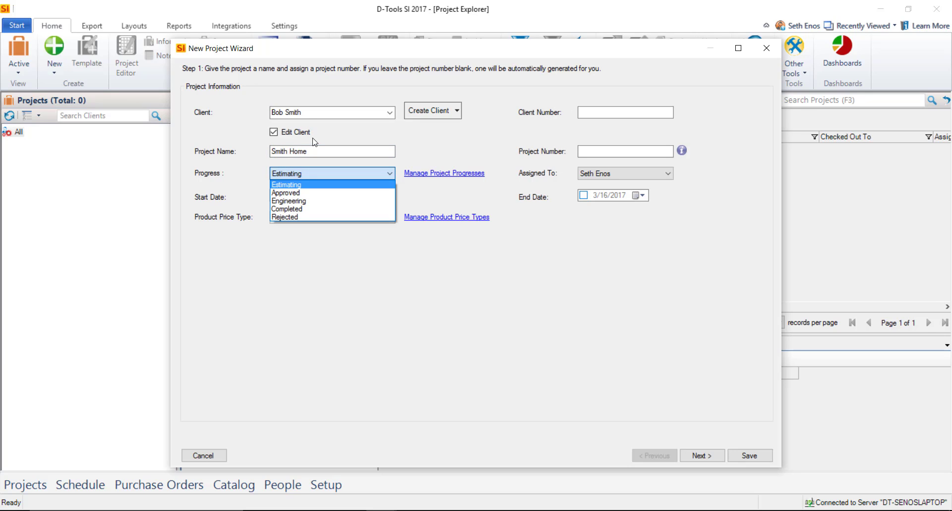
click(292, 184)
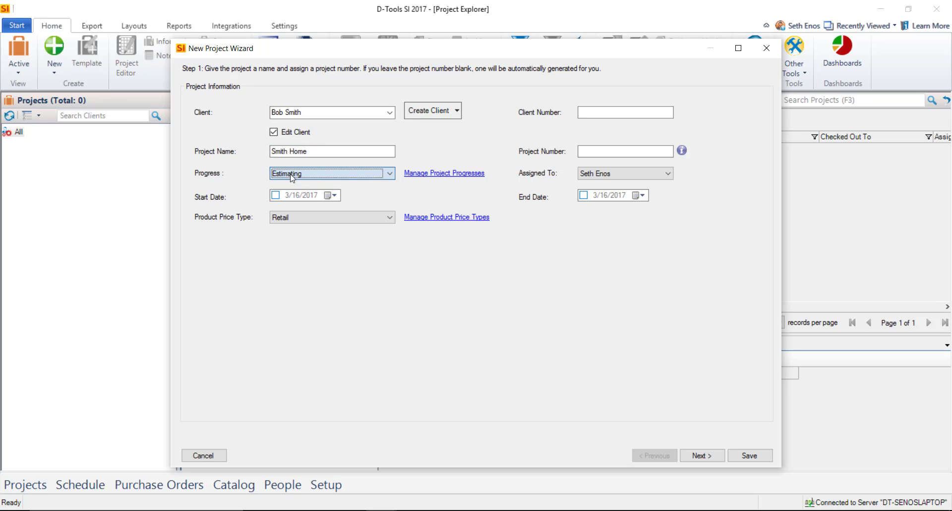
Dismiss the Manage Project Progresses dialog and keep Retail as the product price type
click(429, 174)
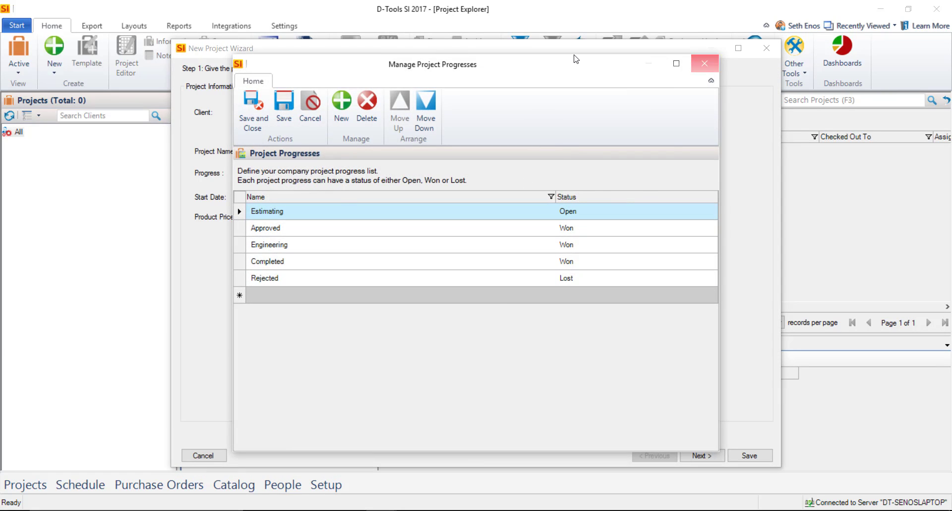
click(704, 63)
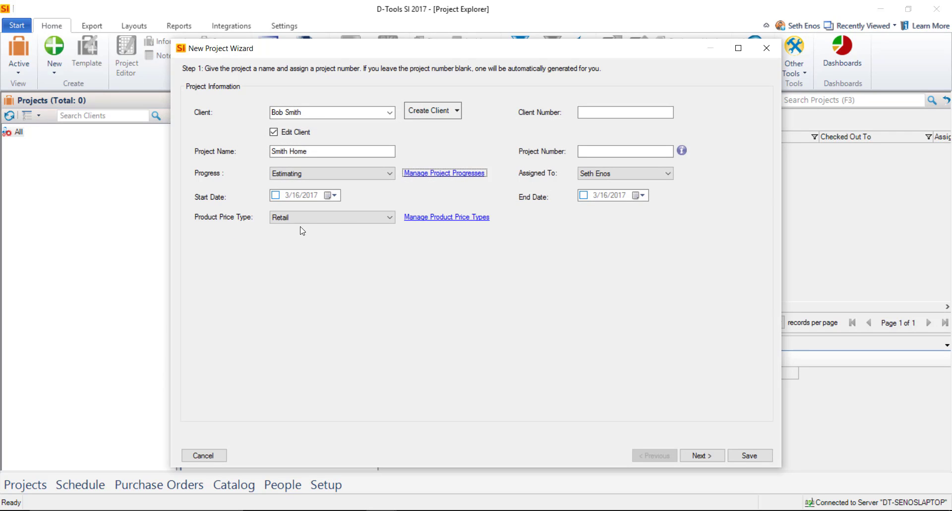
click(390, 218)
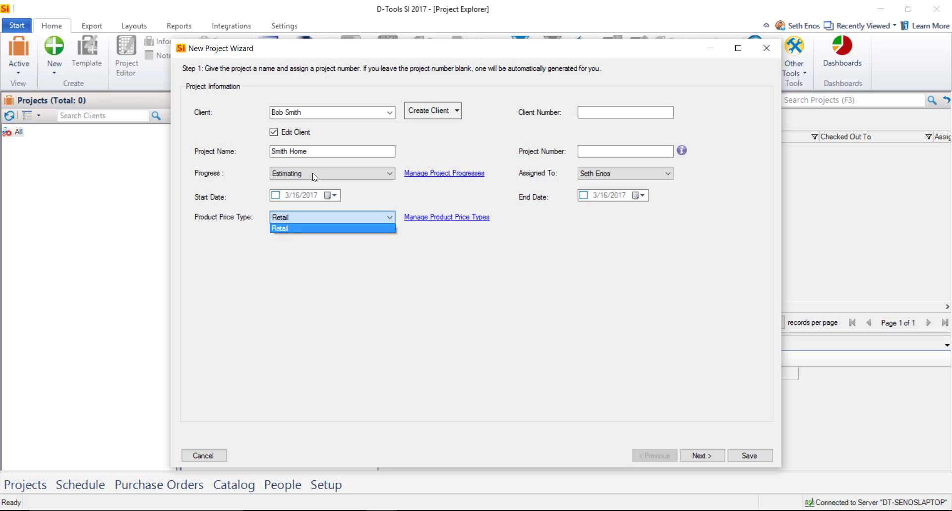
click(314, 177)
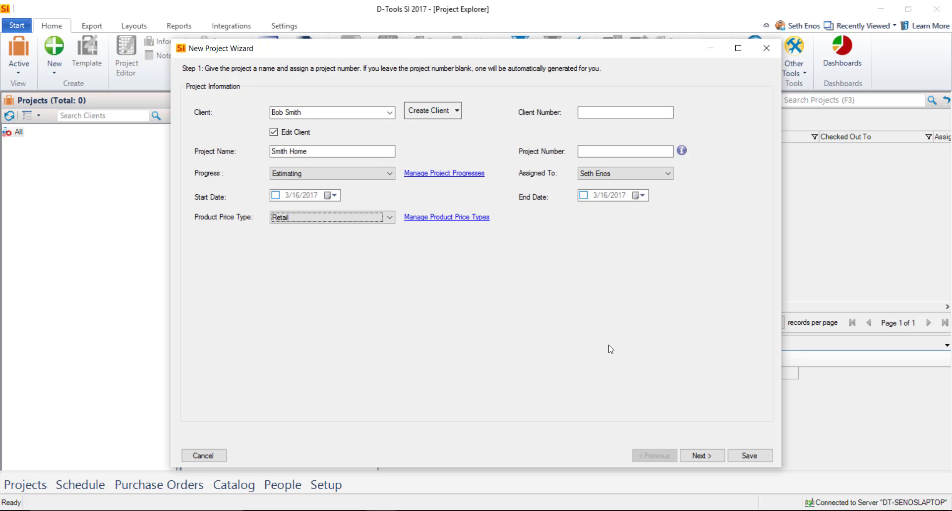
Advance to the contacts step and keep only the client's contact, adding no others
click(701, 456)
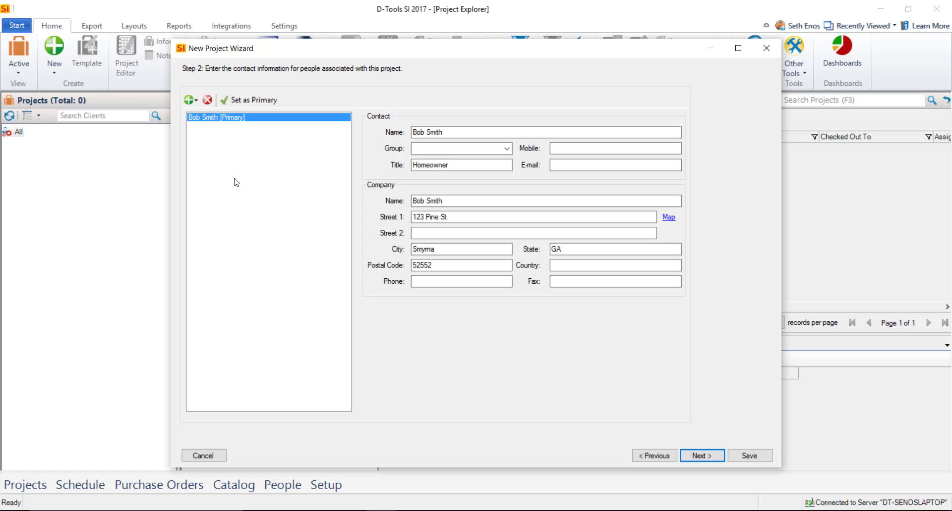
click(191, 100)
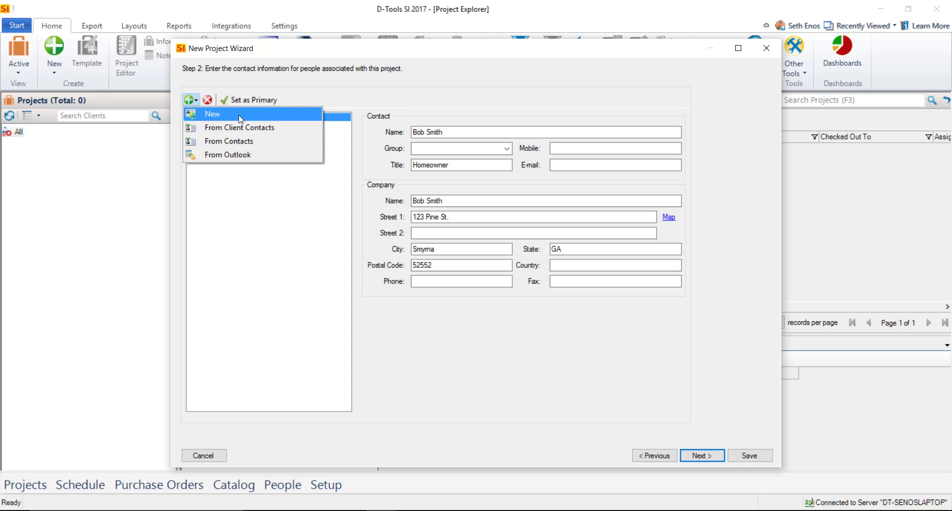
click(287, 300)
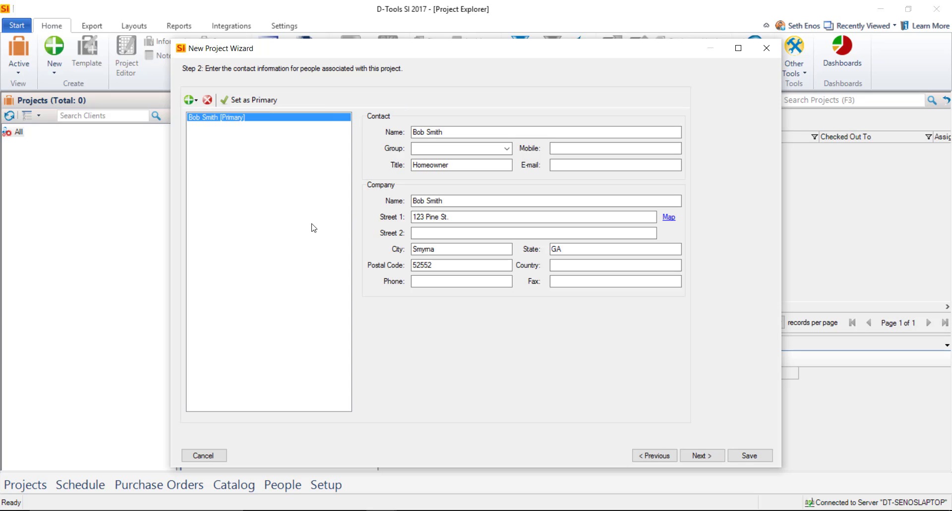
Keep the site address and copy the client's site address into the billing address
click(700, 456)
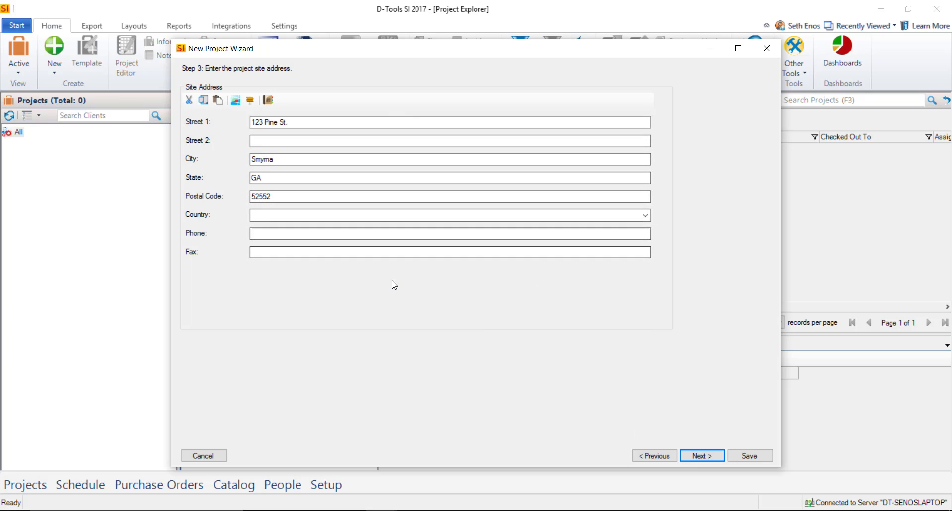
click(704, 457)
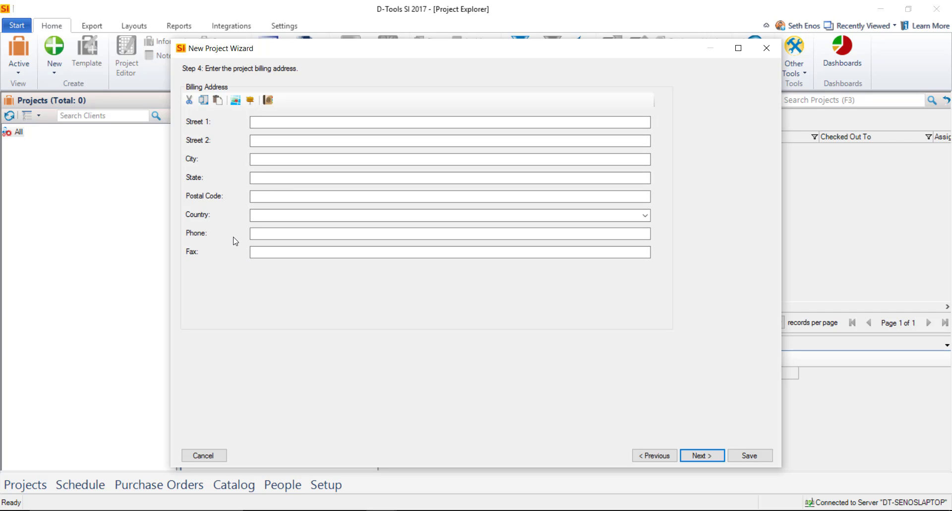
click(267, 100)
key(Return)
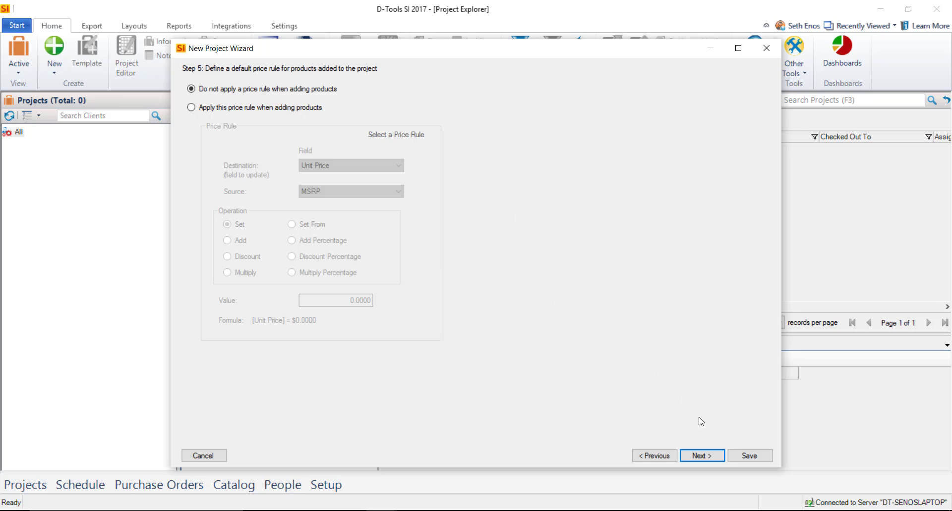
Advance through Steps 5–8, keeping default price rule, taxes, resources and an empty scope of work
click(700, 455)
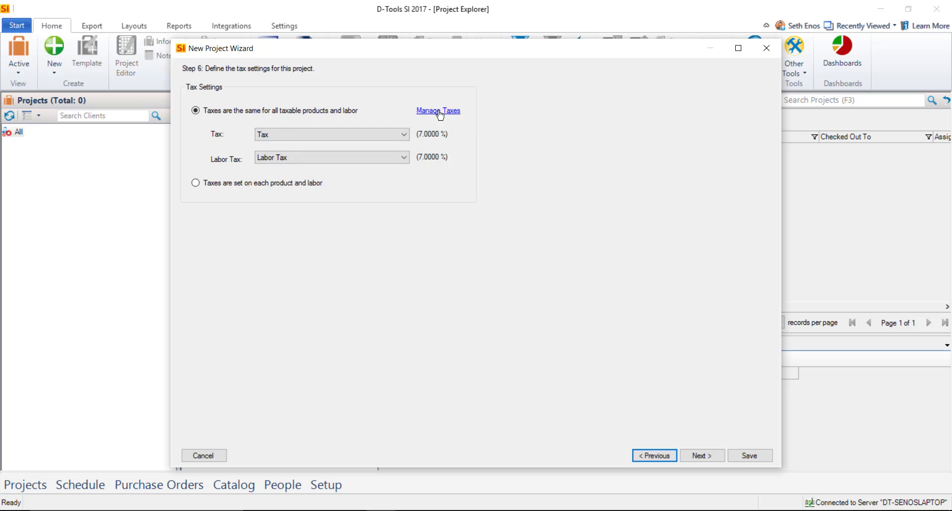
click(702, 457)
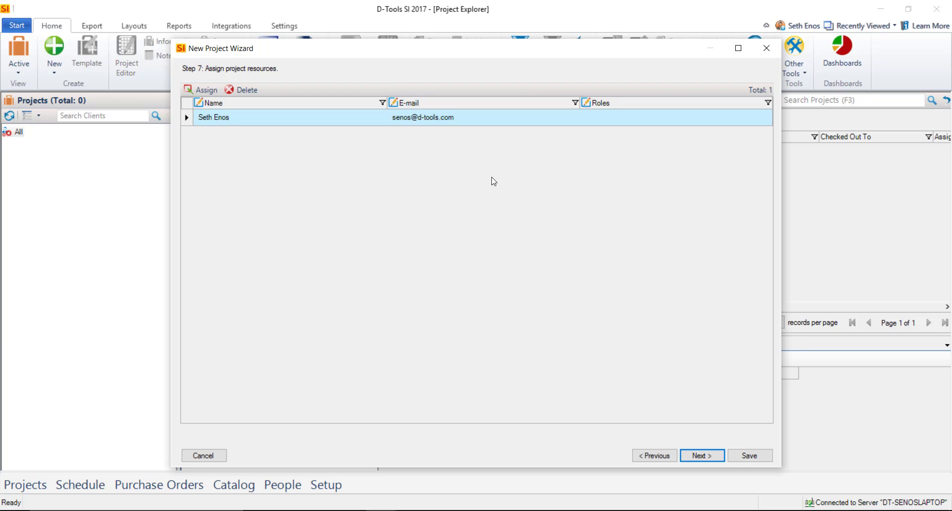
click(699, 456)
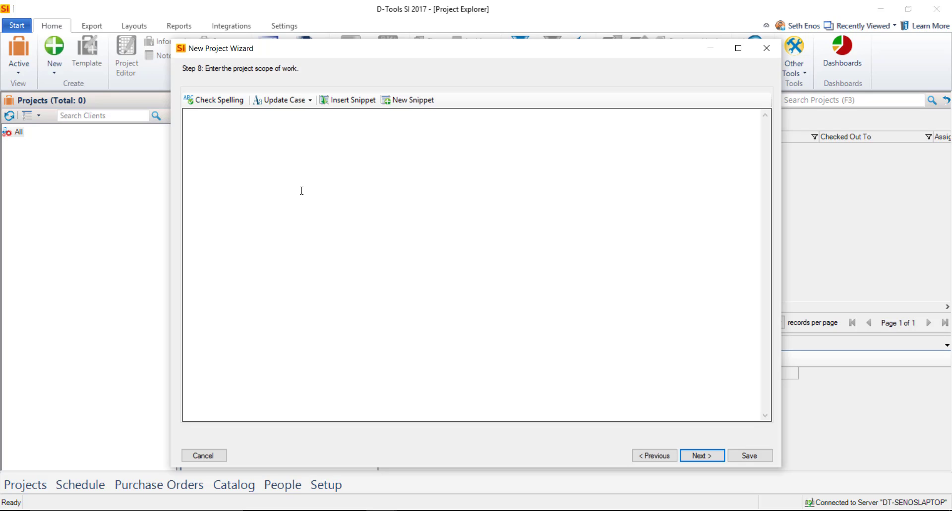
click(234, 146)
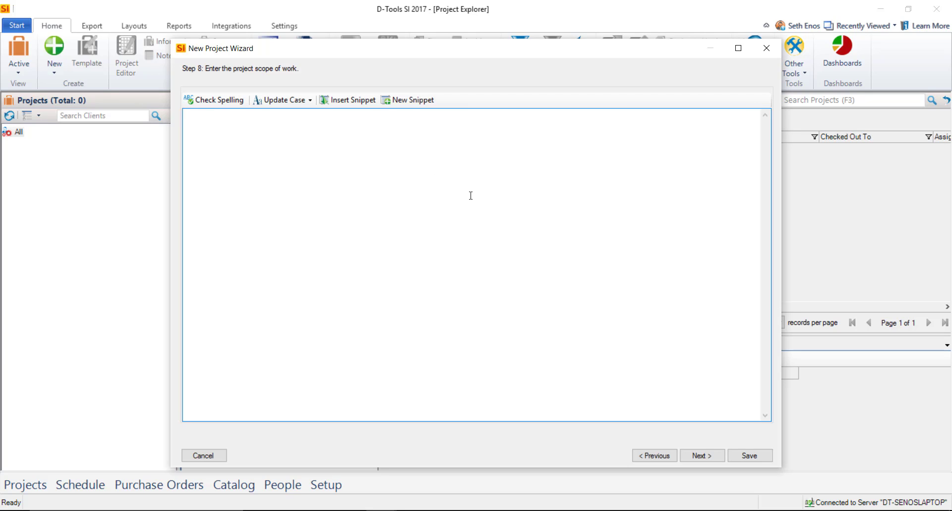
click(700, 456)
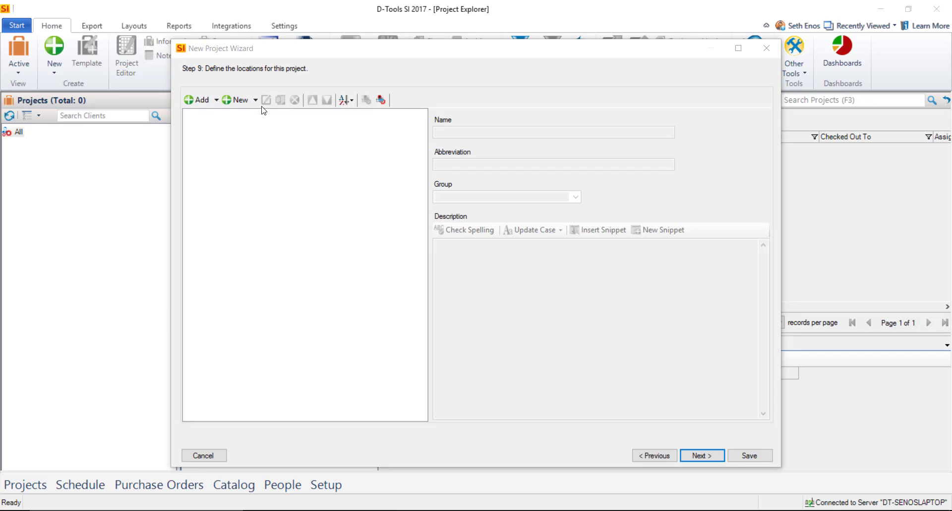
Look through the Add and New location menus, then reopen the Add dropdown
click(176, 85)
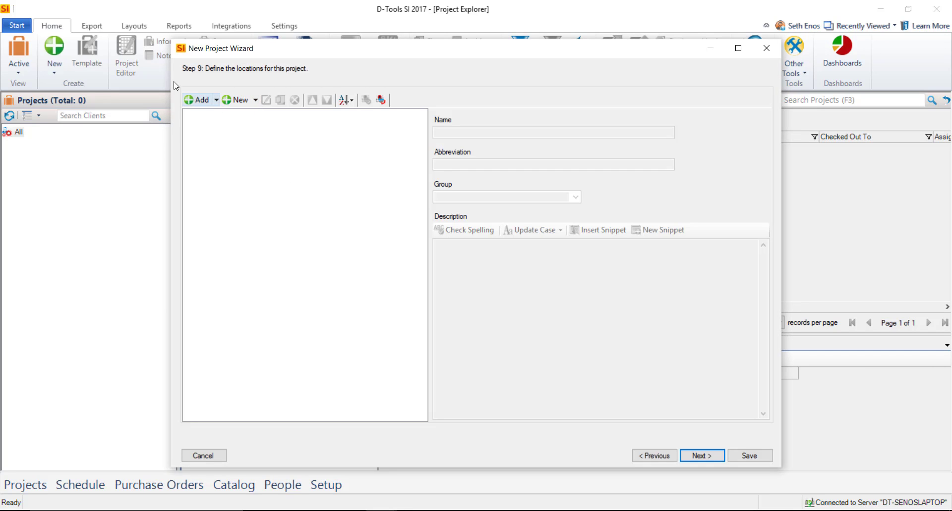
click(216, 100)
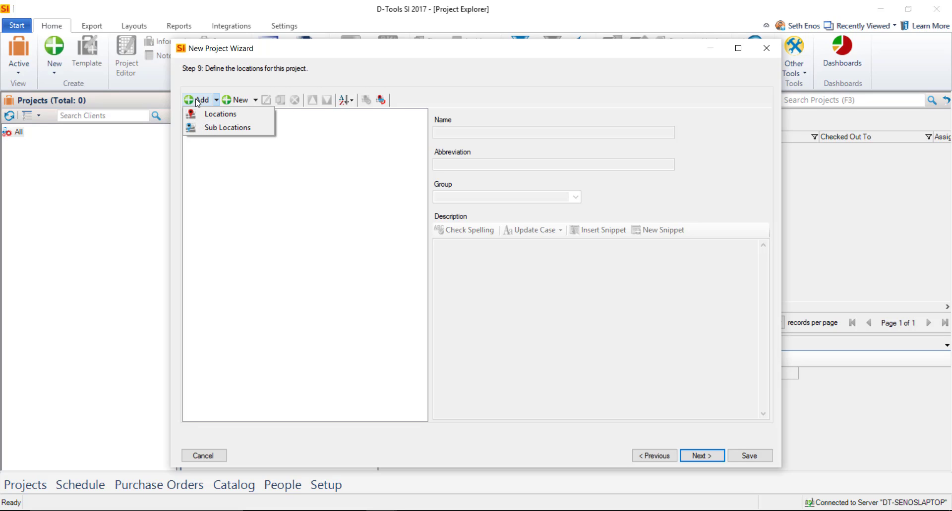
click(255, 100)
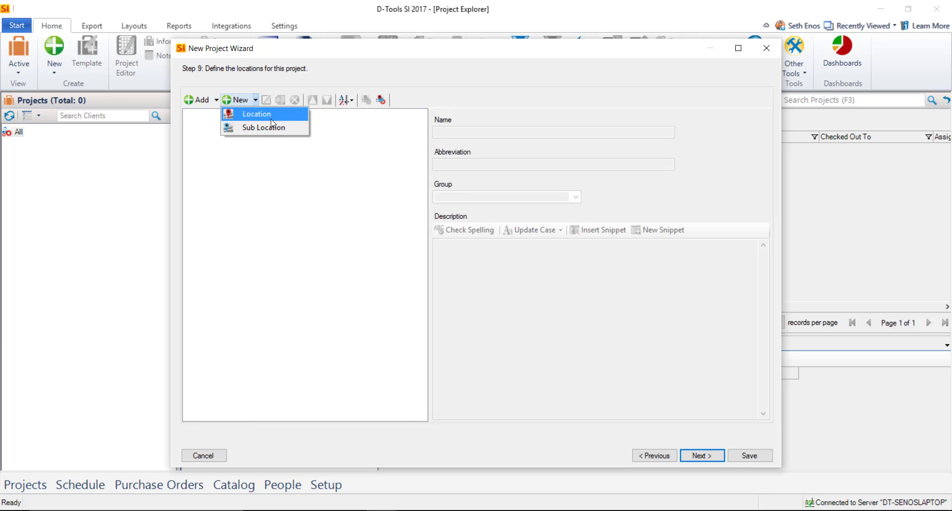
click(347, 183)
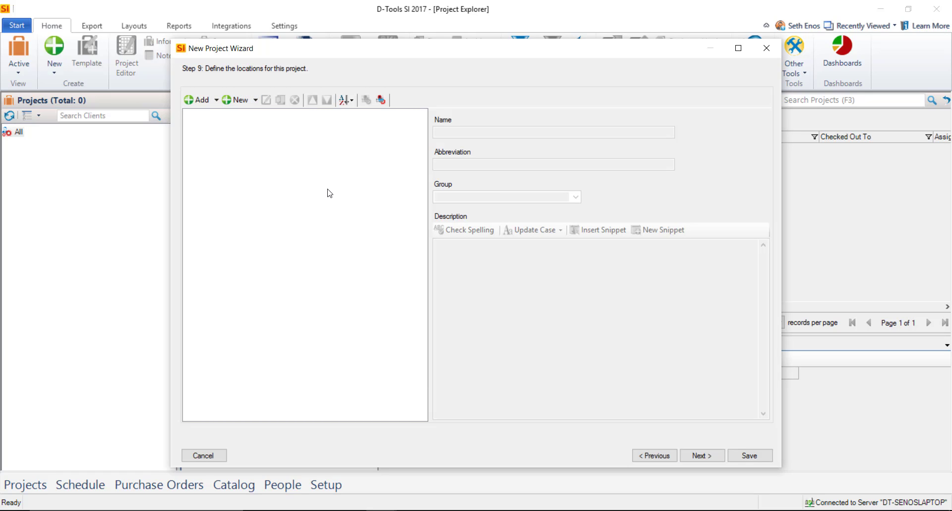
click(216, 100)
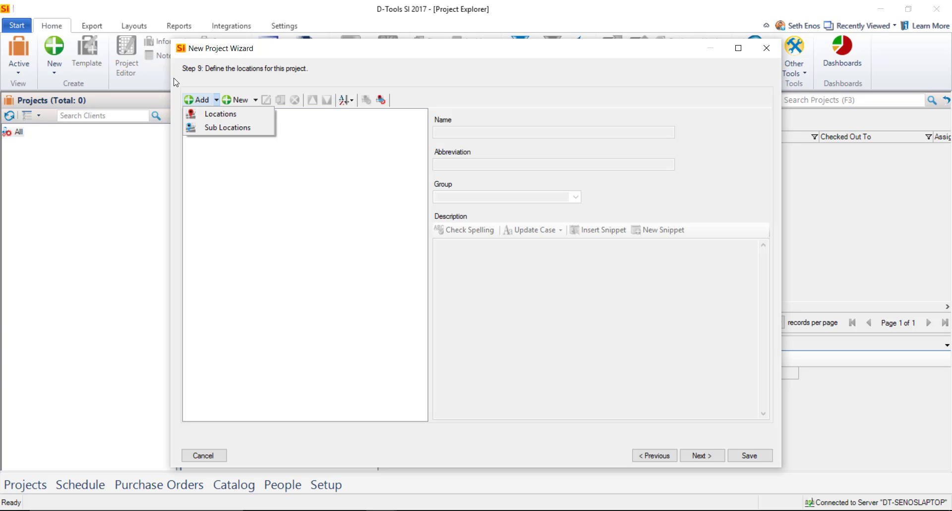
Check Main House and Guest House in the standard locations list and add them to the project
click(217, 114)
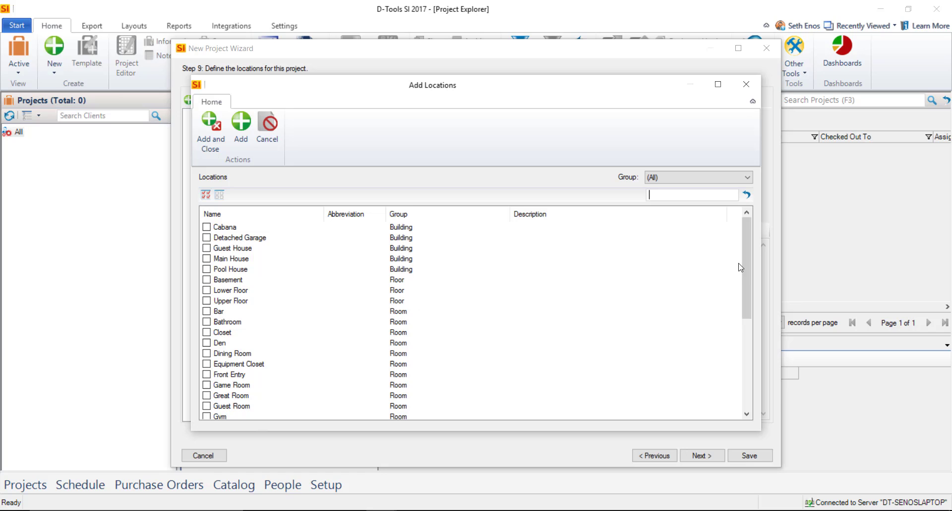
mouse_move(747, 234)
mouse_down()
mouse_move(742, 332)
mouse_move(741, 221)
mouse_up()
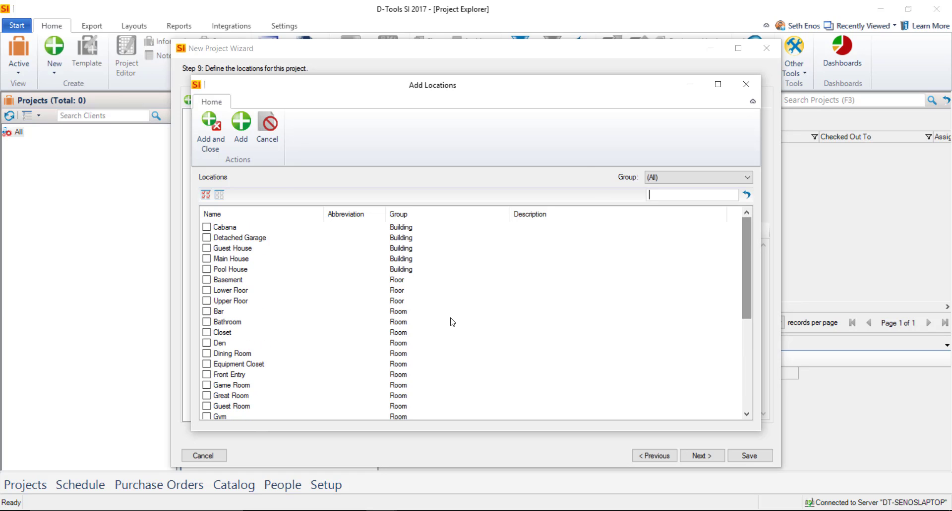
click(206, 258)
click(207, 249)
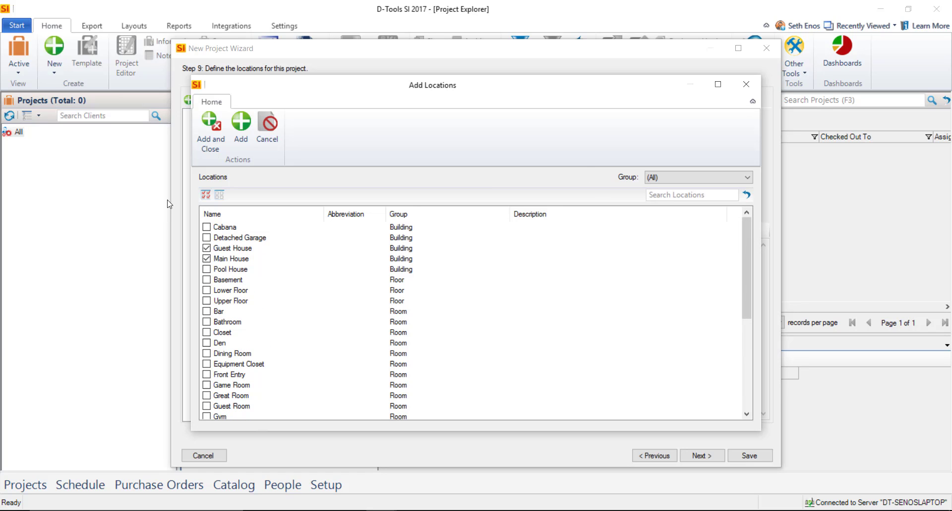
click(212, 139)
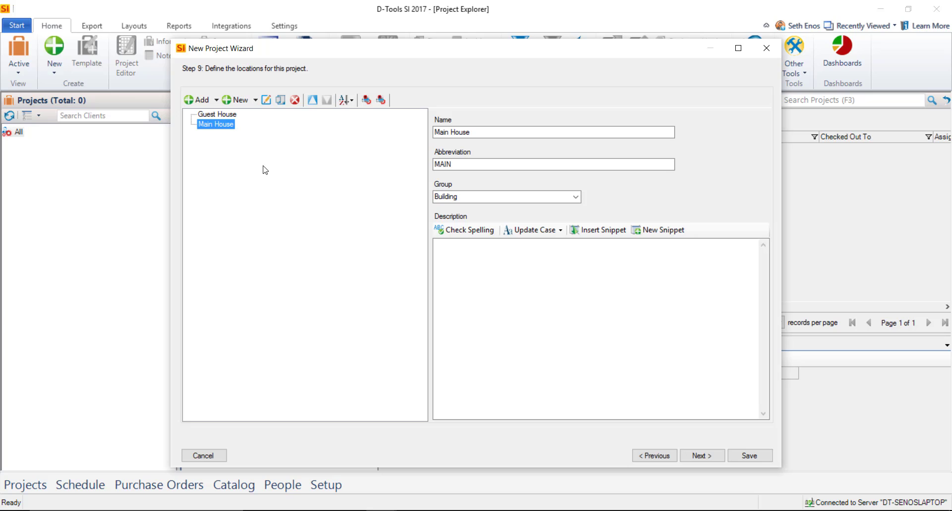
Move Guest House below Main House, then select Main House
click(203, 114)
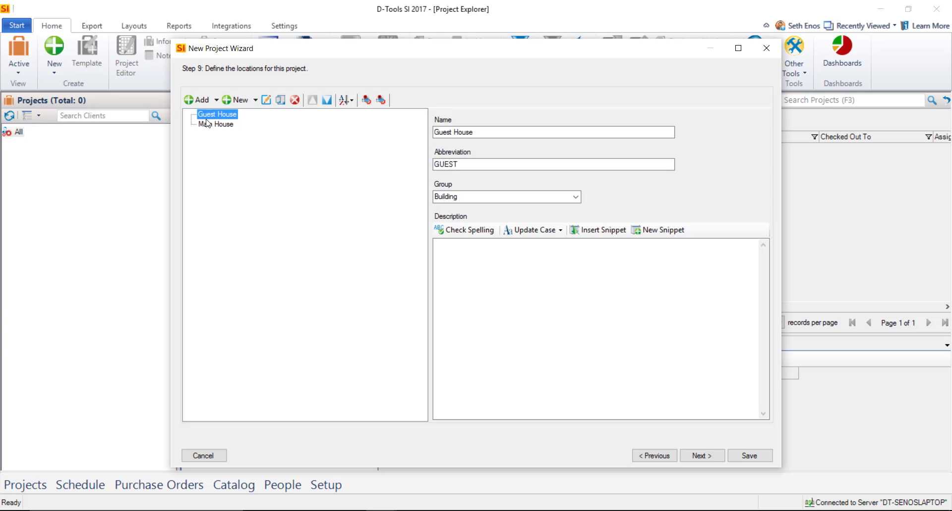
click(327, 100)
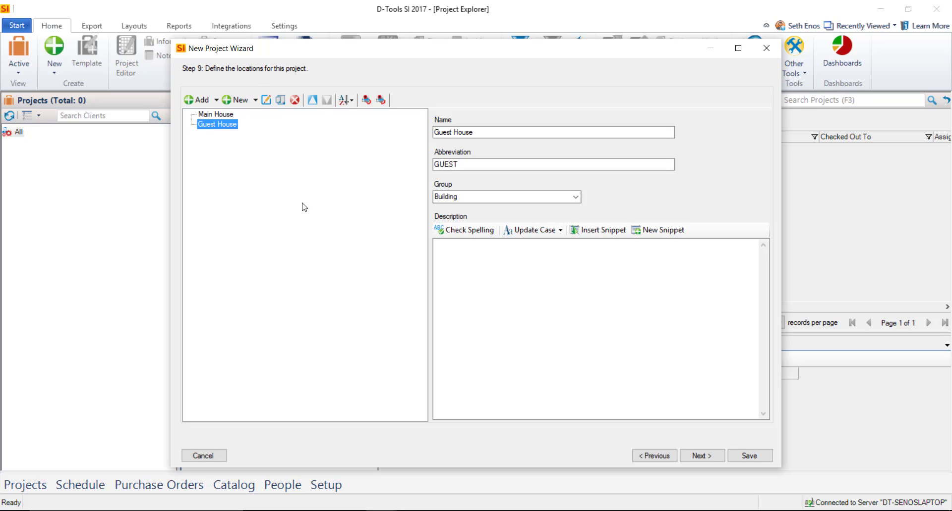
click(226, 115)
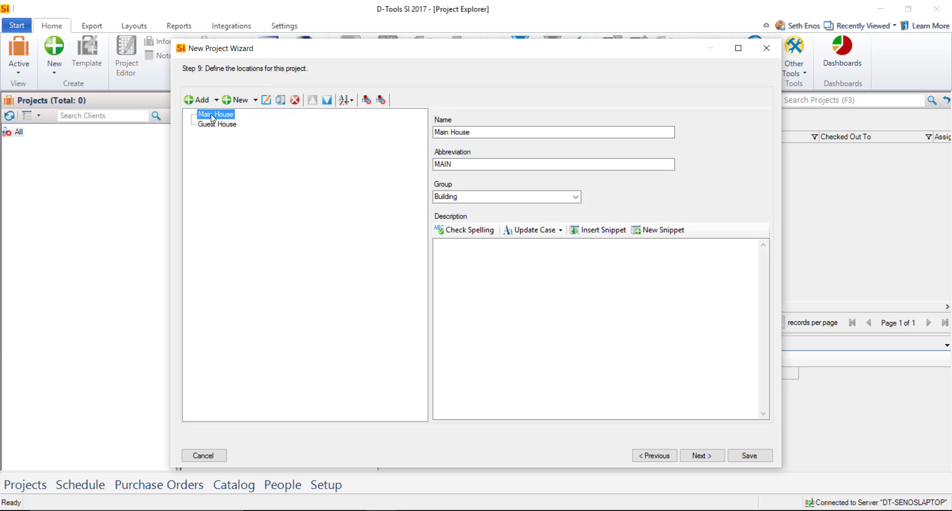
Add Living Room, Library, Laundry and Kitchen as sub-locations under Main House
click(218, 100)
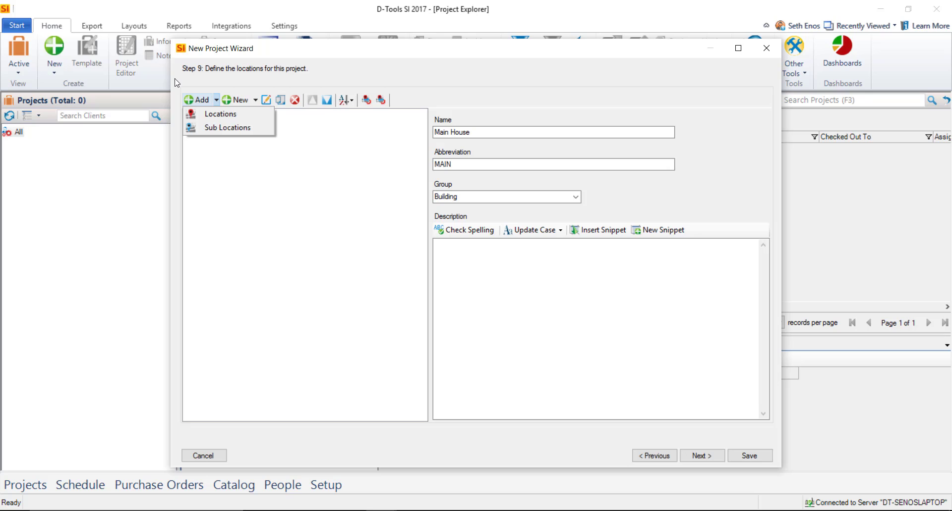
click(238, 129)
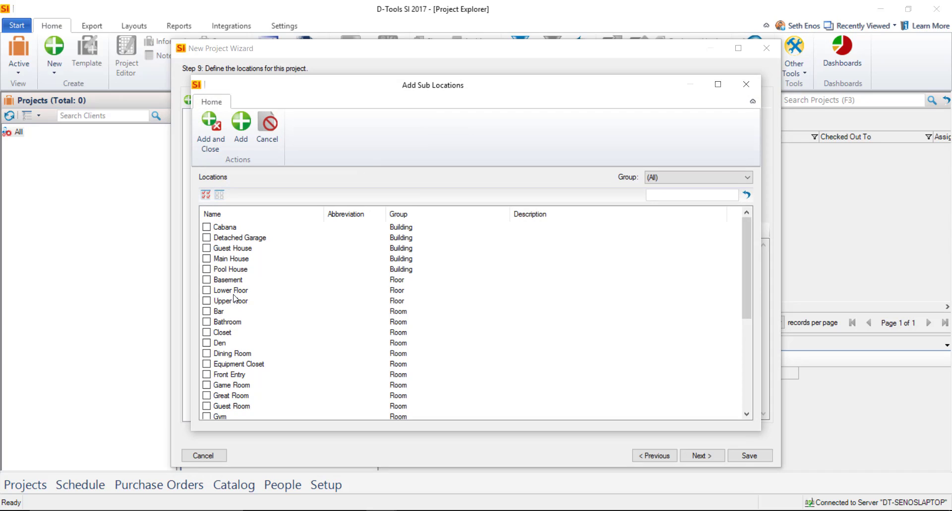
scroll(279, 298, down, 5)
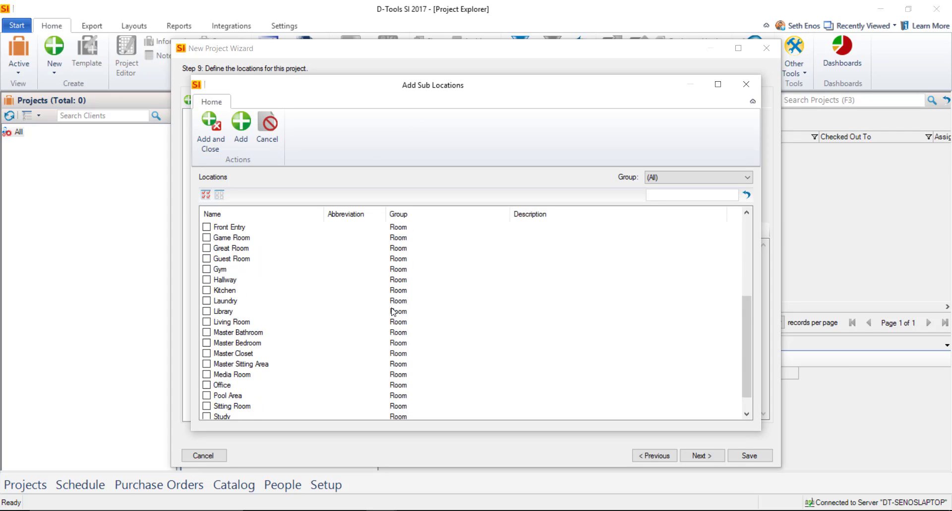
click(206, 322)
click(207, 311)
click(206, 301)
click(206, 290)
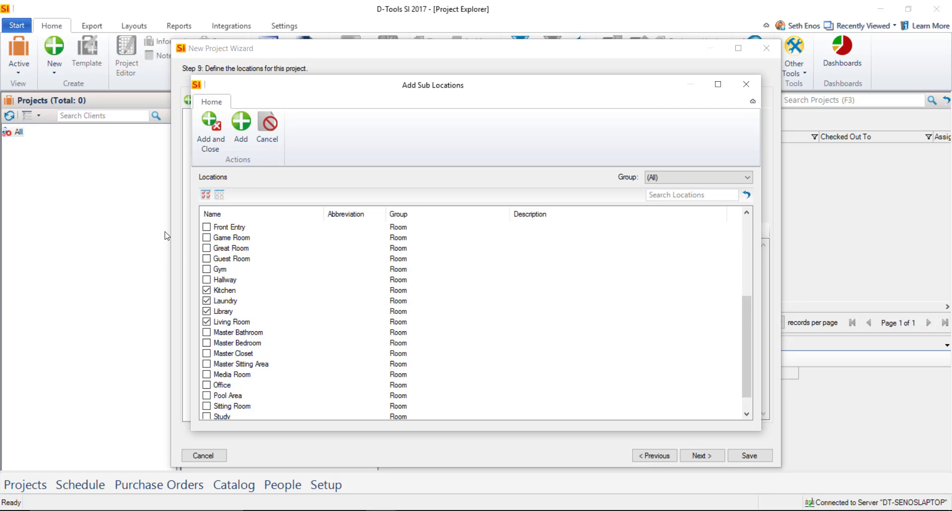
click(210, 131)
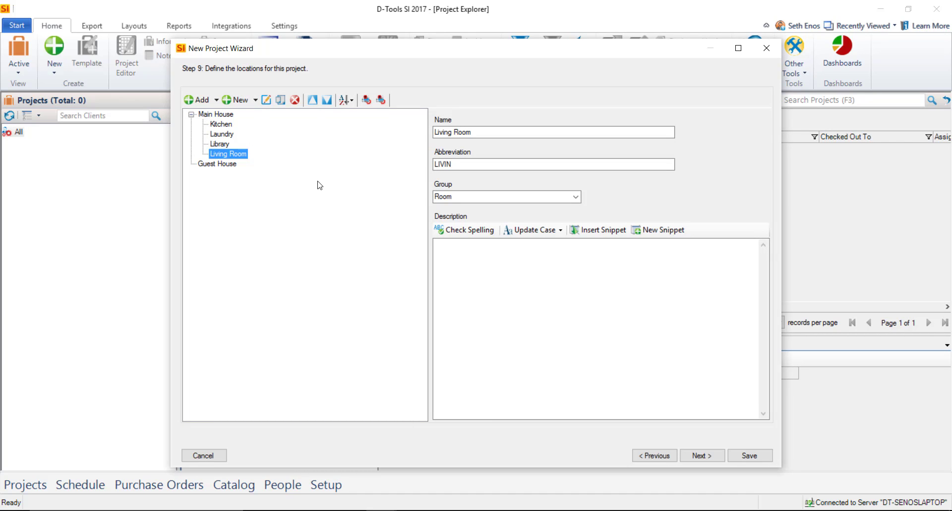
Reorder Main House rooms with Move Up so Living Room comes first, then Library
click(313, 100)
click(312, 99)
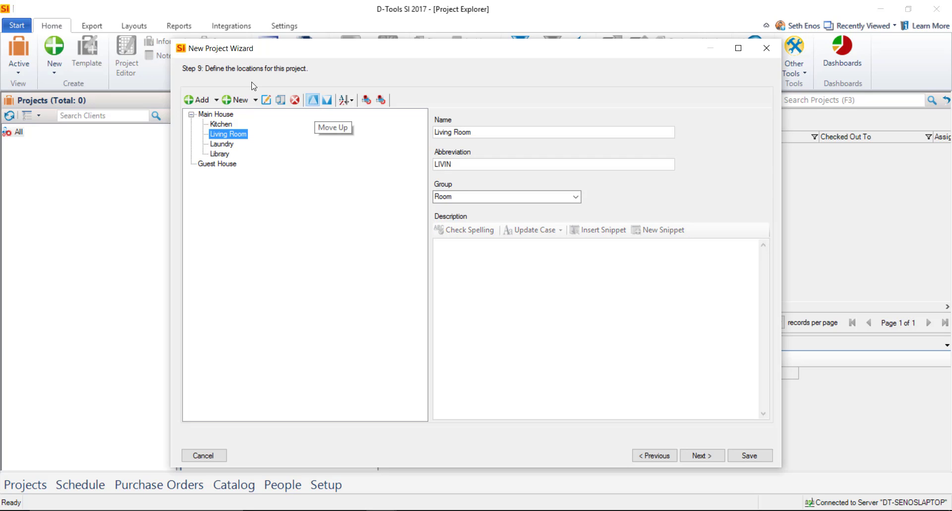
click(224, 156)
click(312, 99)
click(312, 99)
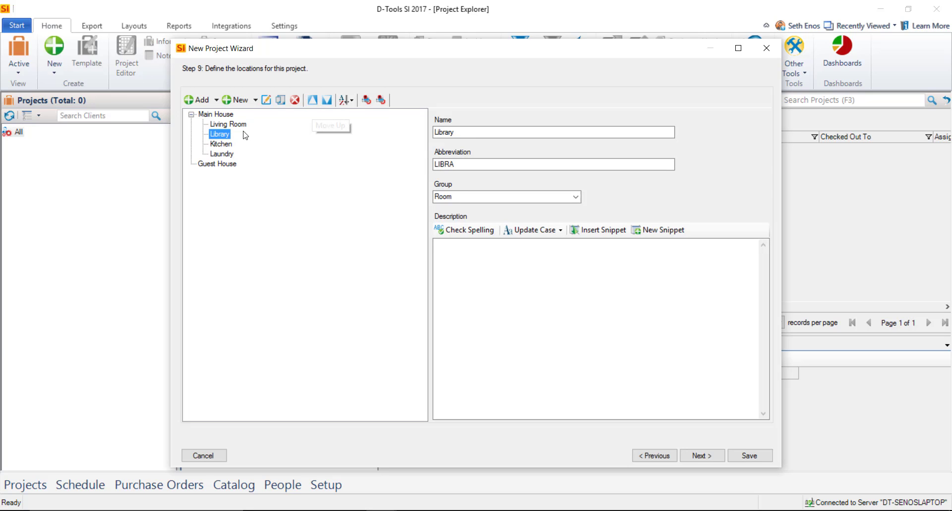
Add Media Room as a sub-location under Guest House, then review the Kitchen entry
click(218, 164)
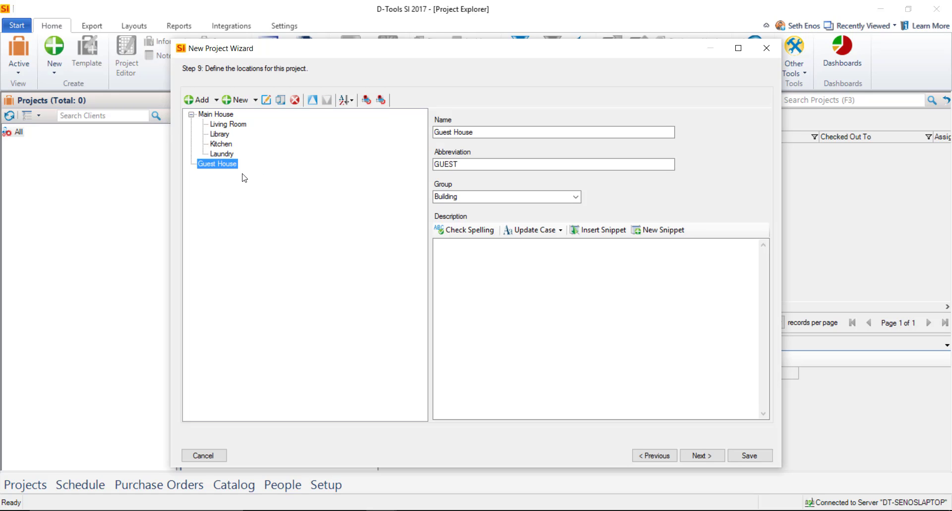
click(216, 100)
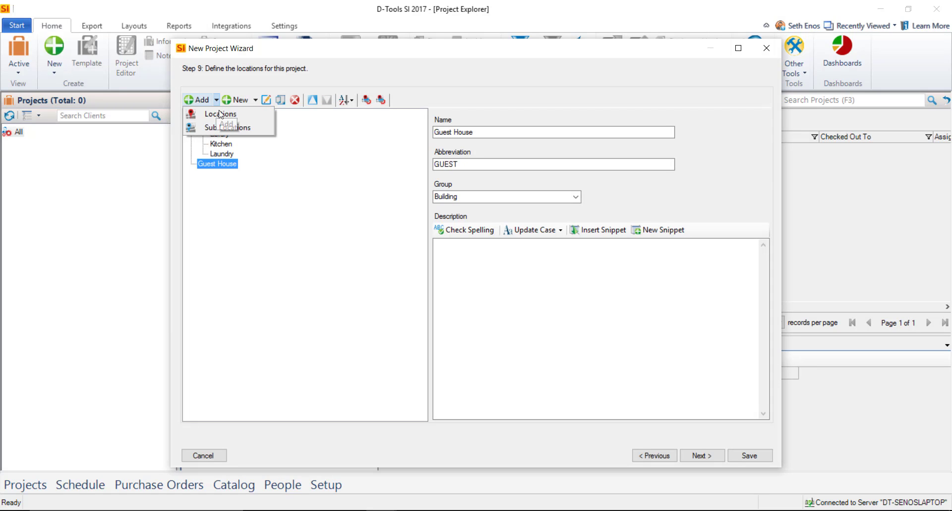
click(181, 110)
scroll(304, 346, down, 5)
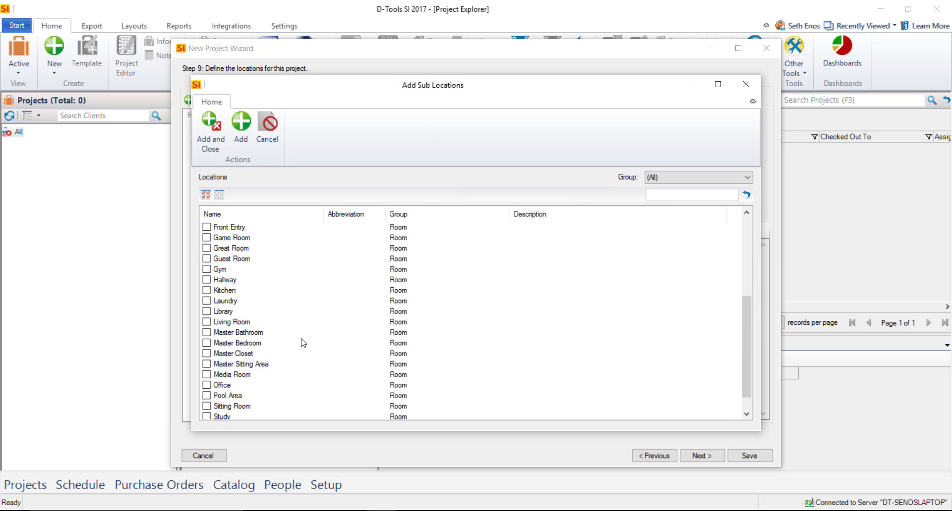
click(206, 375)
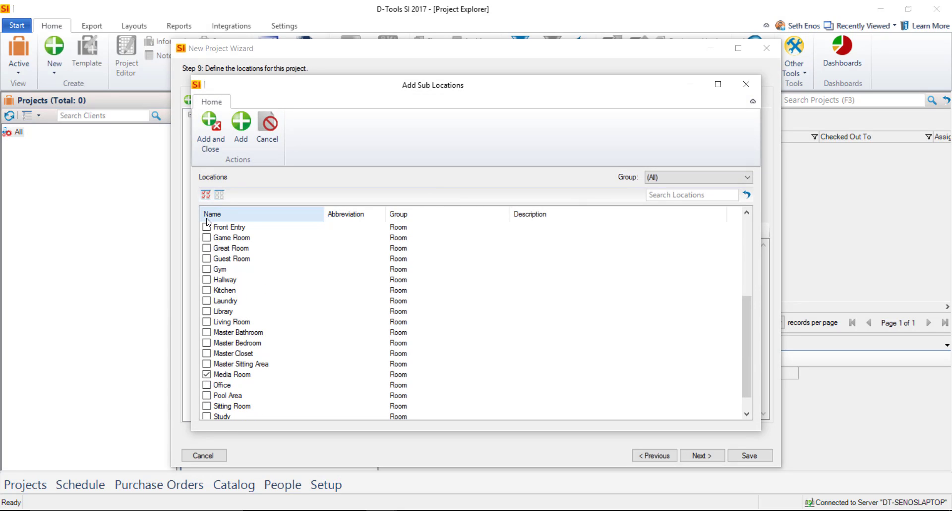
click(214, 151)
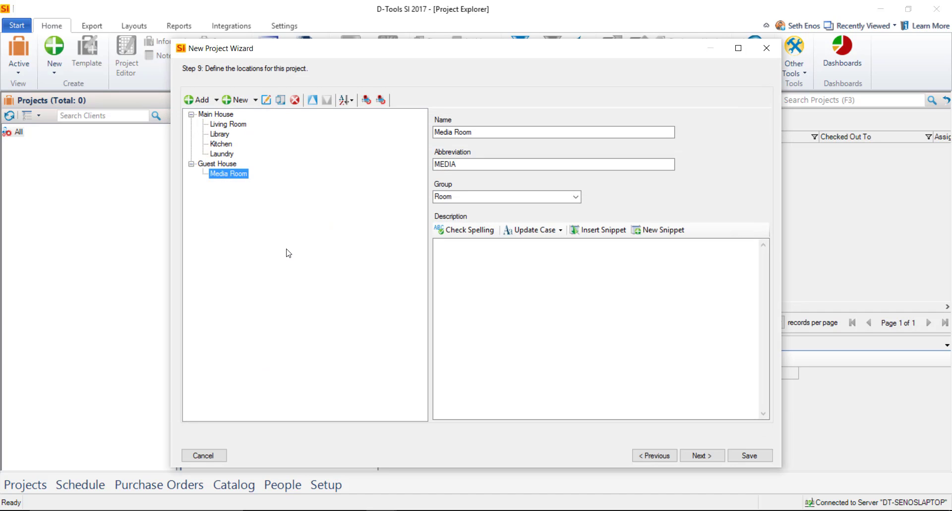
click(228, 145)
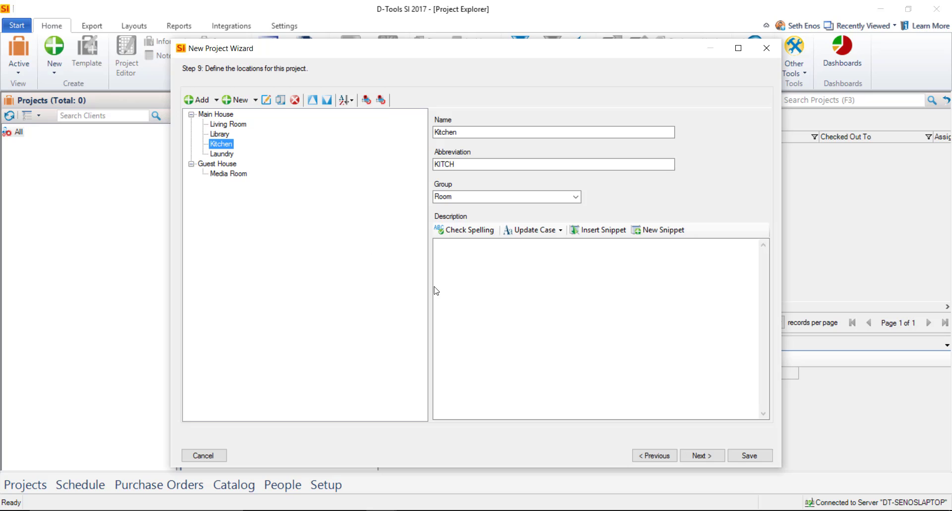
On the systems step, add AV System and Security System to the project
click(701, 455)
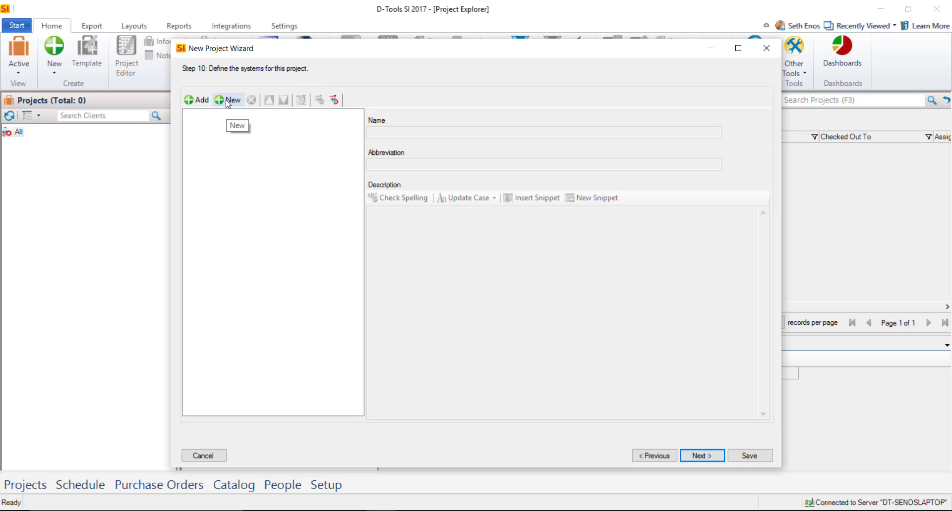
click(200, 100)
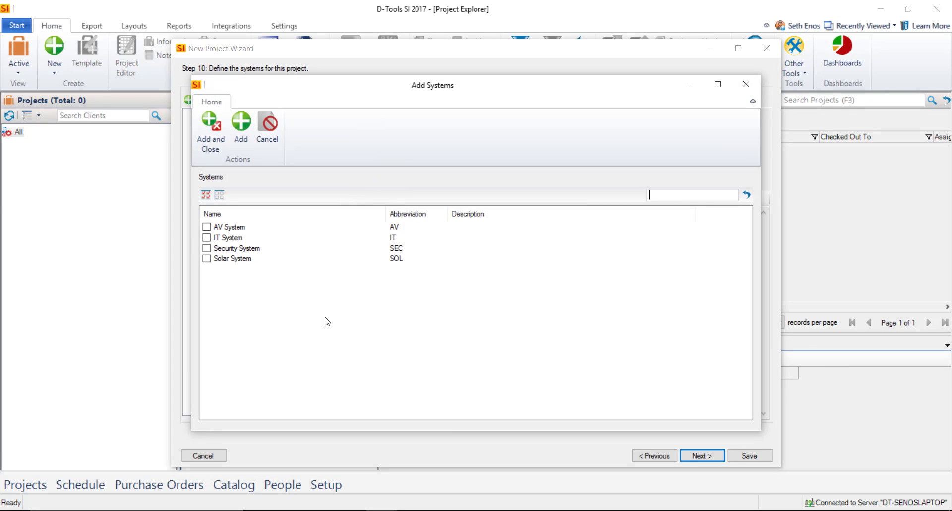
click(206, 227)
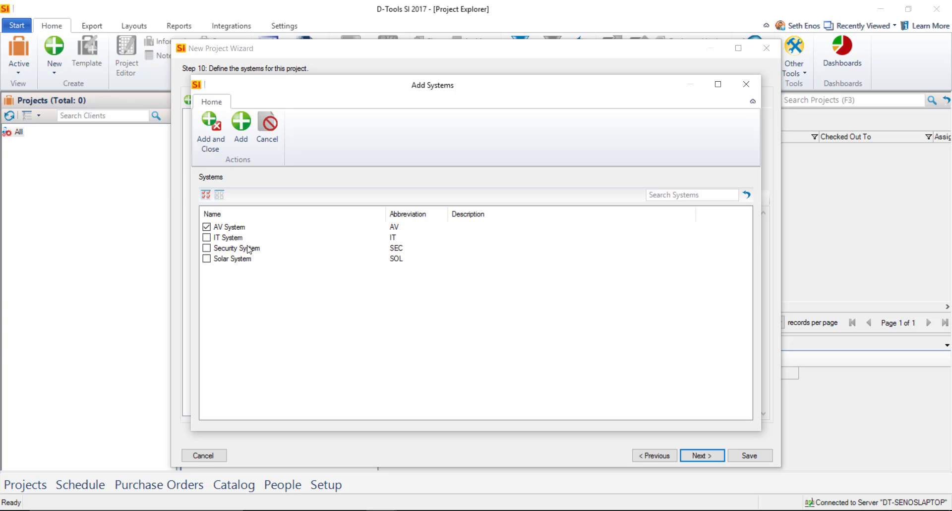
click(207, 249)
click(210, 139)
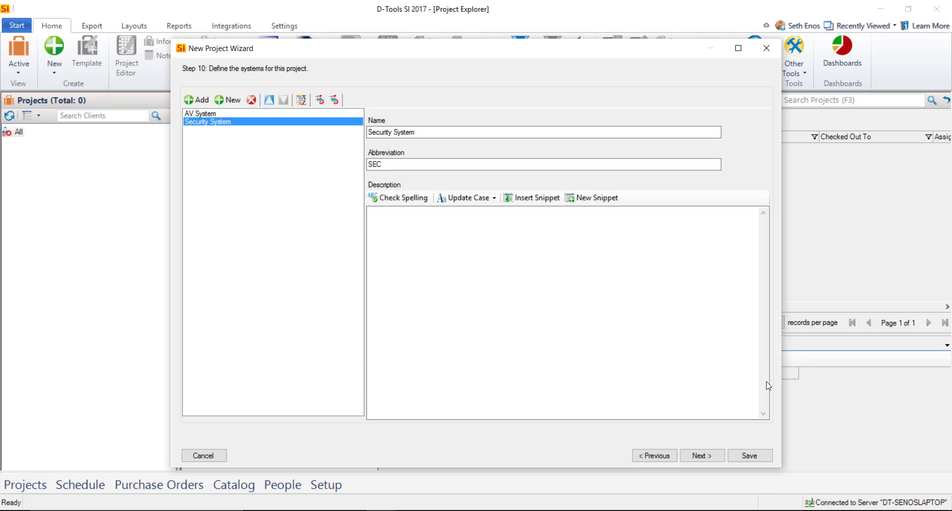
Review the Initial Deposit and Progress Payment rows unchanged, then advance to Step 12
click(700, 455)
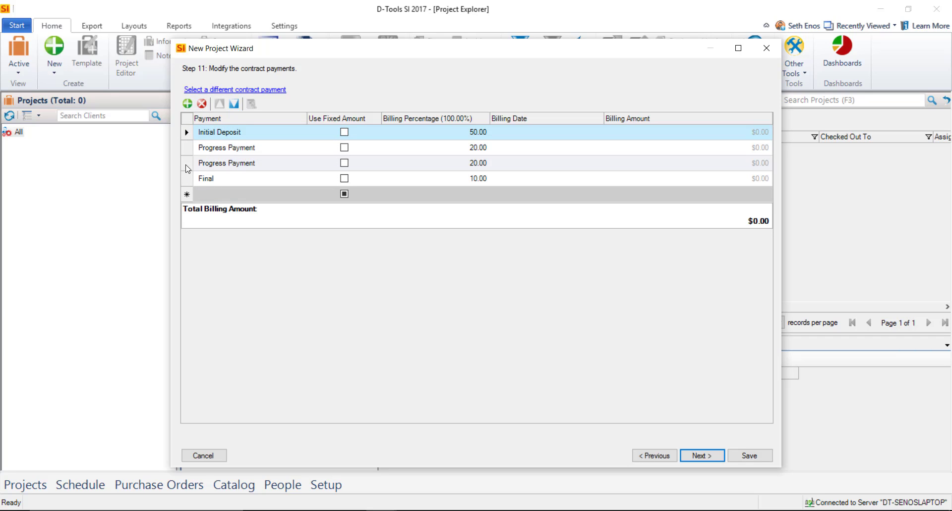
click(187, 134)
click(188, 147)
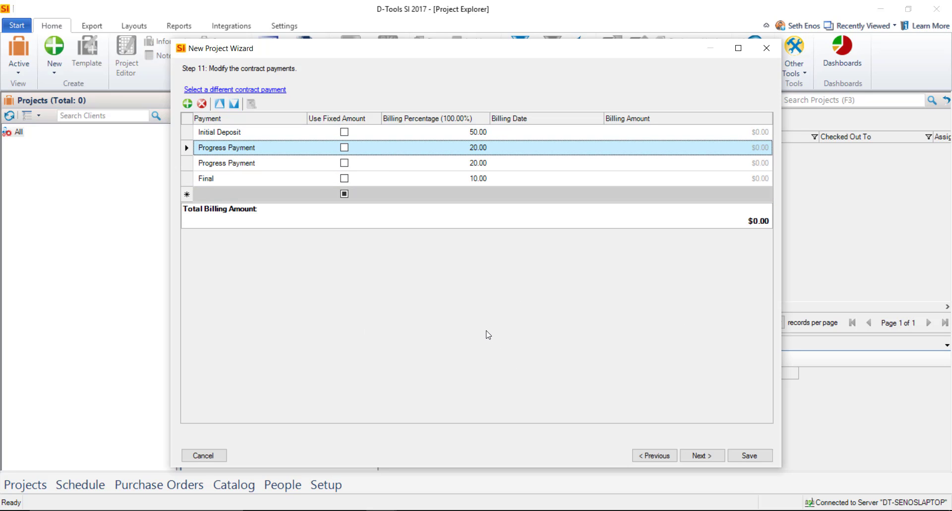
click(702, 457)
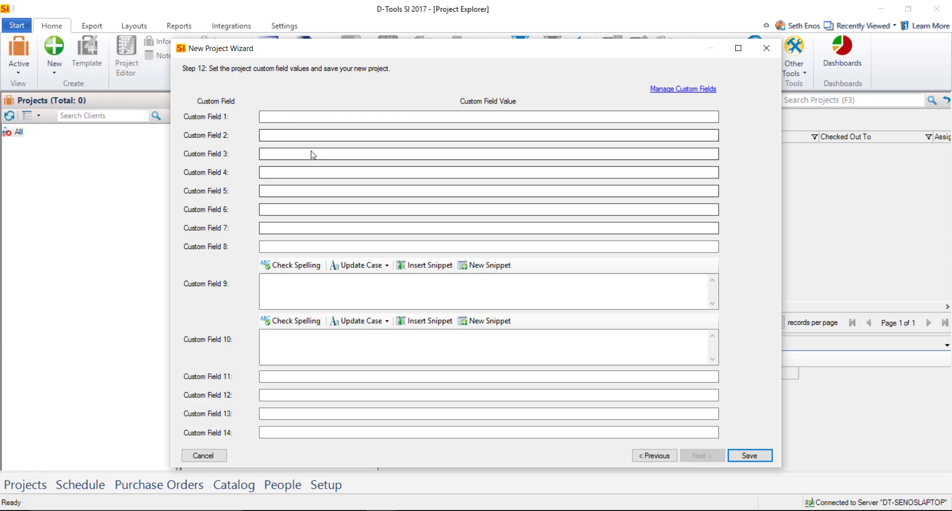
Save the Smith Home project from the wizard to open it in Project Editor
click(745, 456)
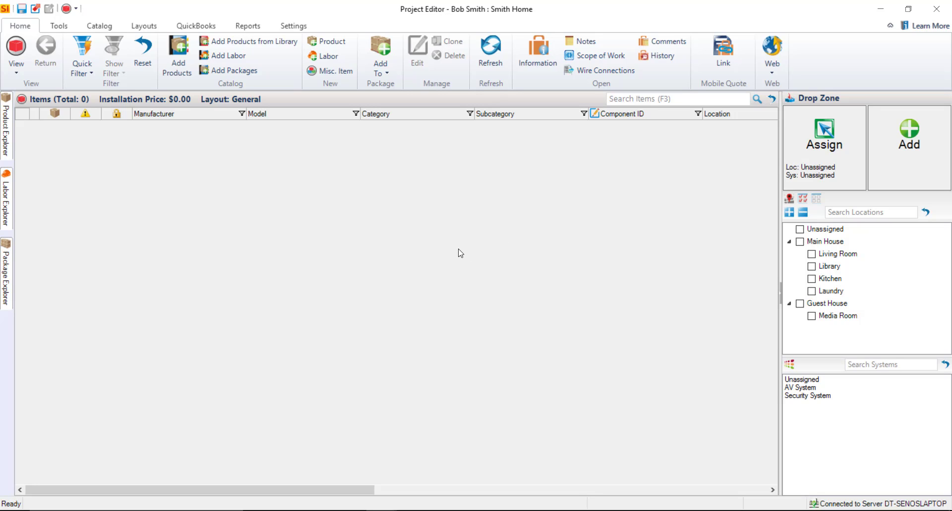
click(538, 61)
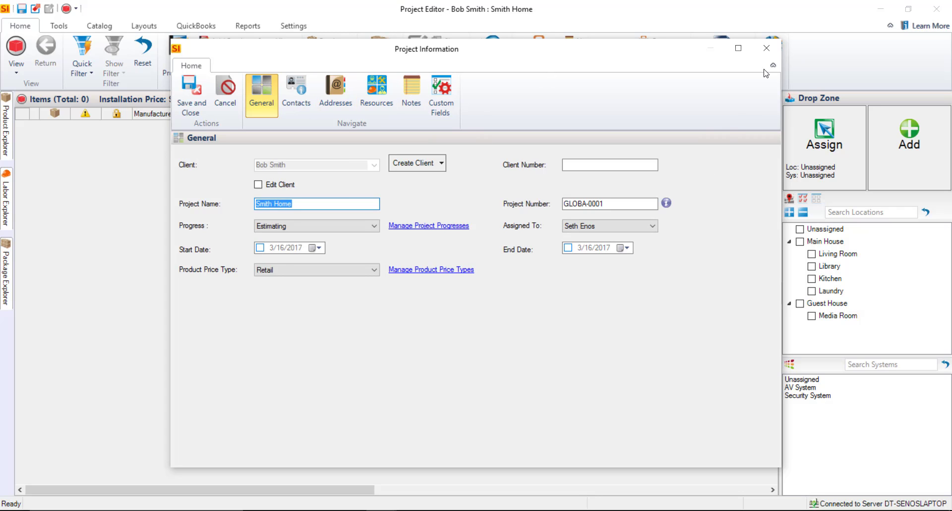
click(767, 47)
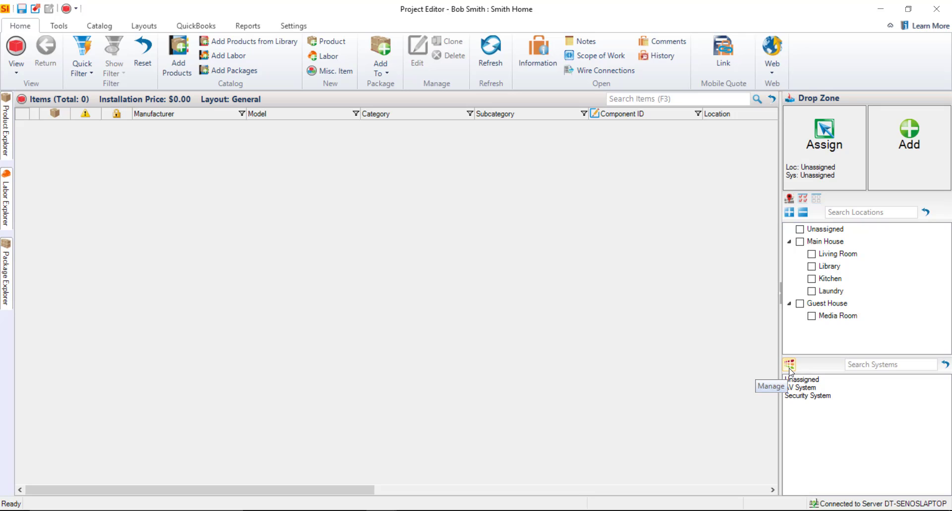
click(293, 26)
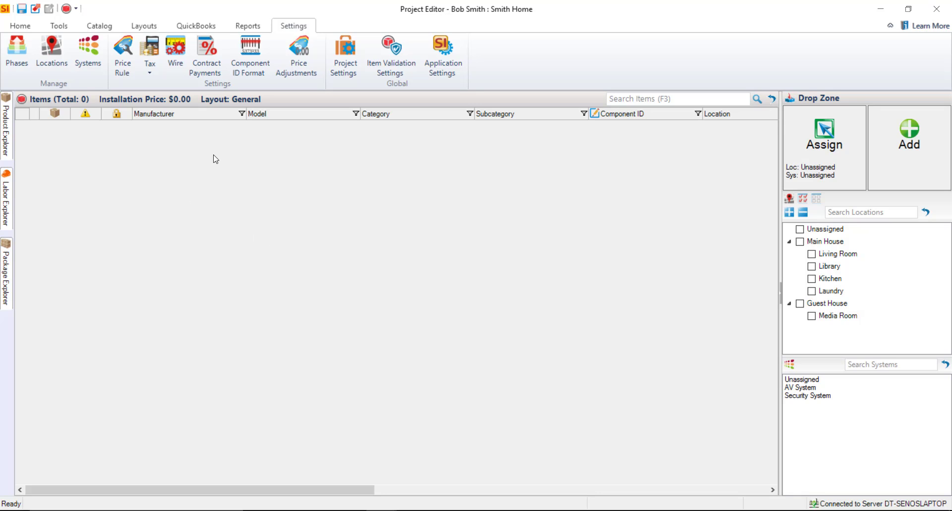
click(21, 26)
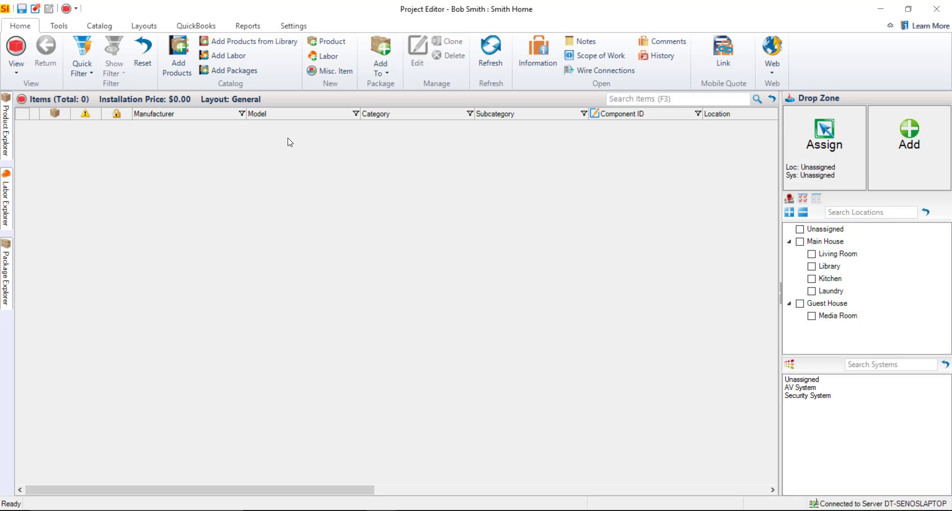